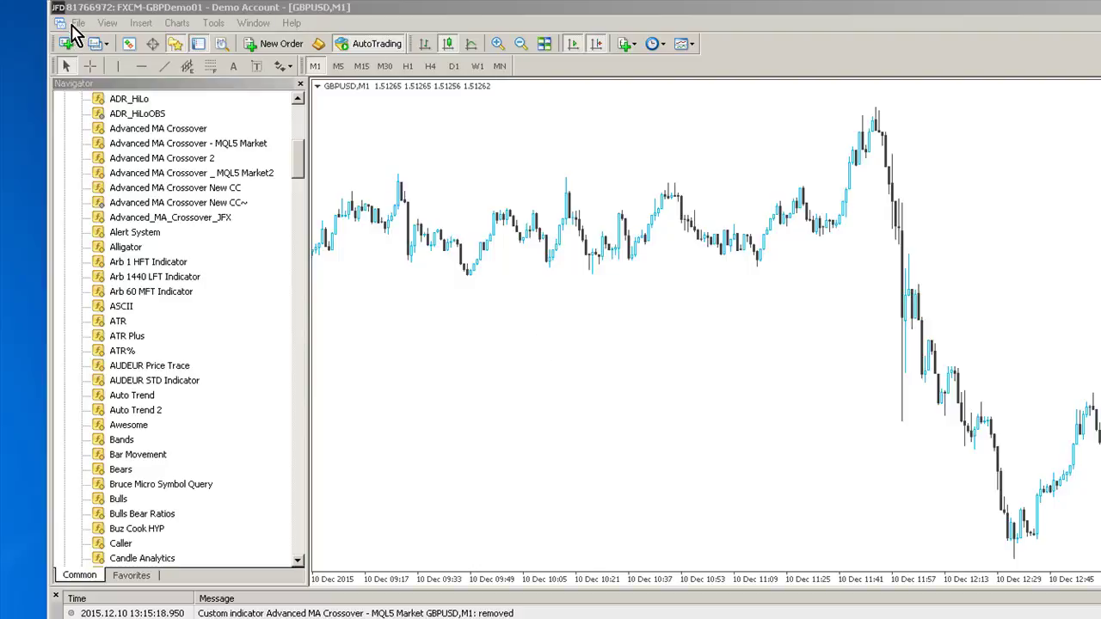
# Open MetaTrader 4's File menu from the GBPUSD chart window.
pyautogui.click(76, 25)
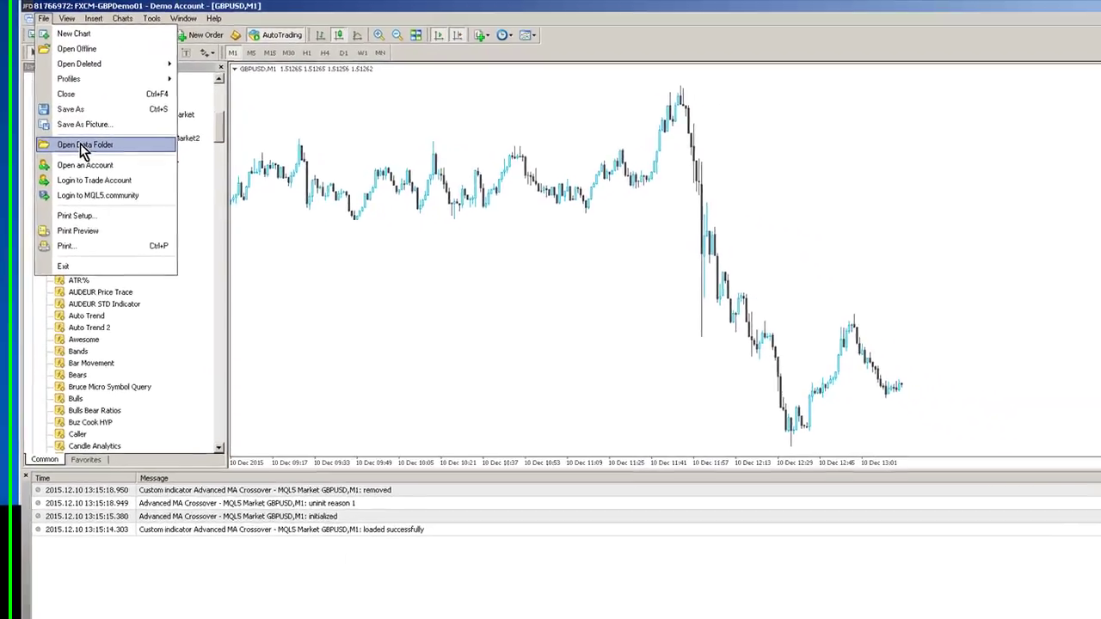
# Open the terminal's data folder and browse into MQL4 > Indicators in Explorer.
pyautogui.click(130, 181)
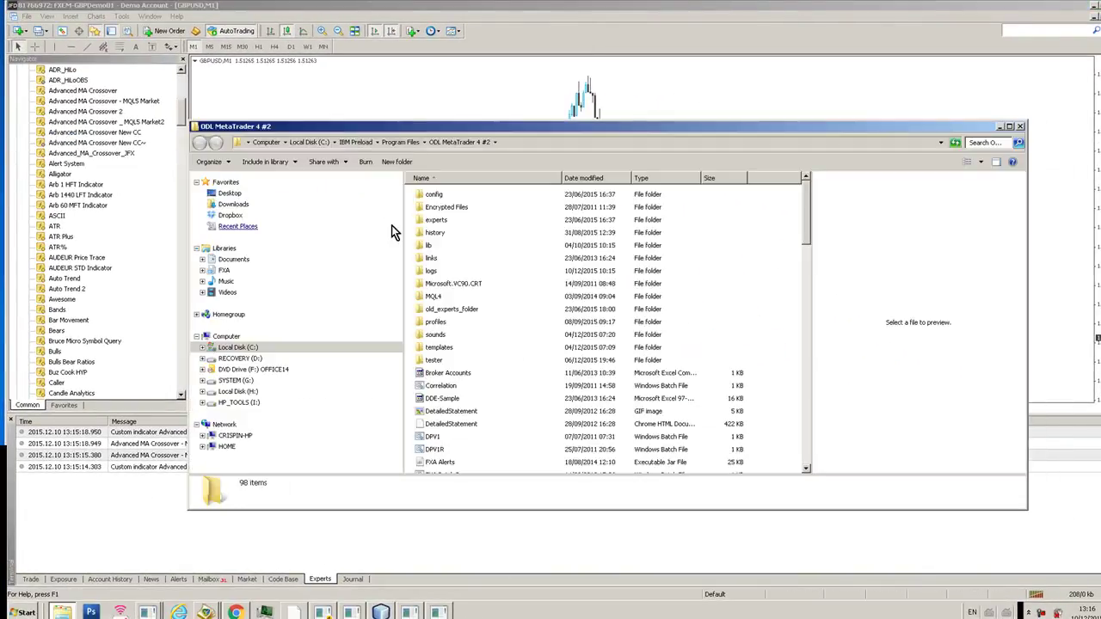
pyautogui.doubleClick(432, 297)
pyautogui.click(435, 245)
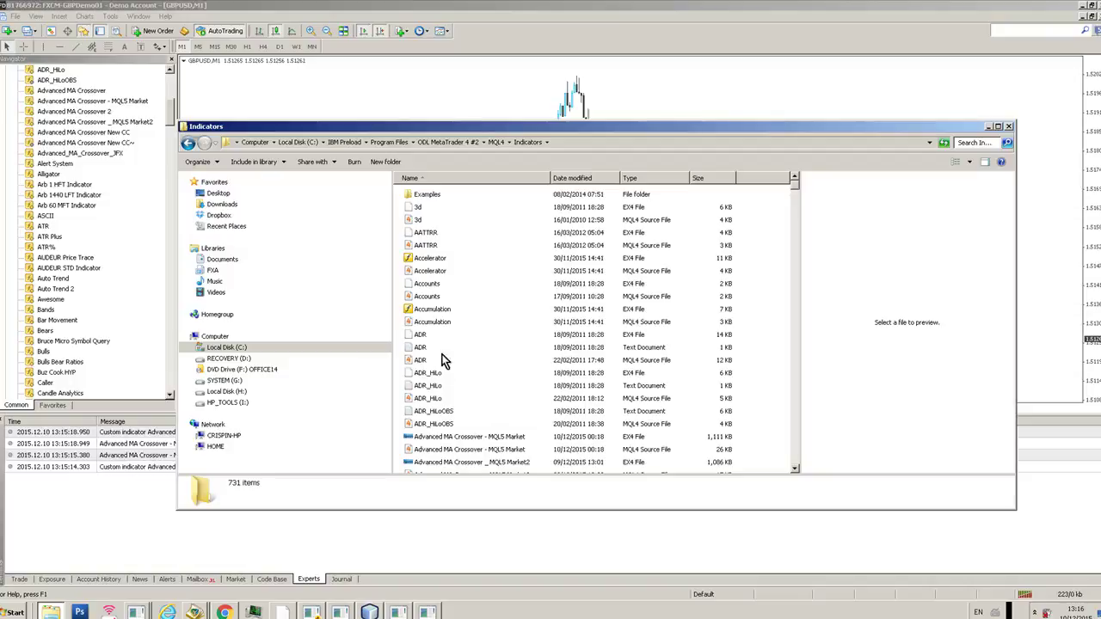
# Close the Explorer window and select Arb 60 MFT Indicator in the Navigator.
pyautogui.click(1009, 126)
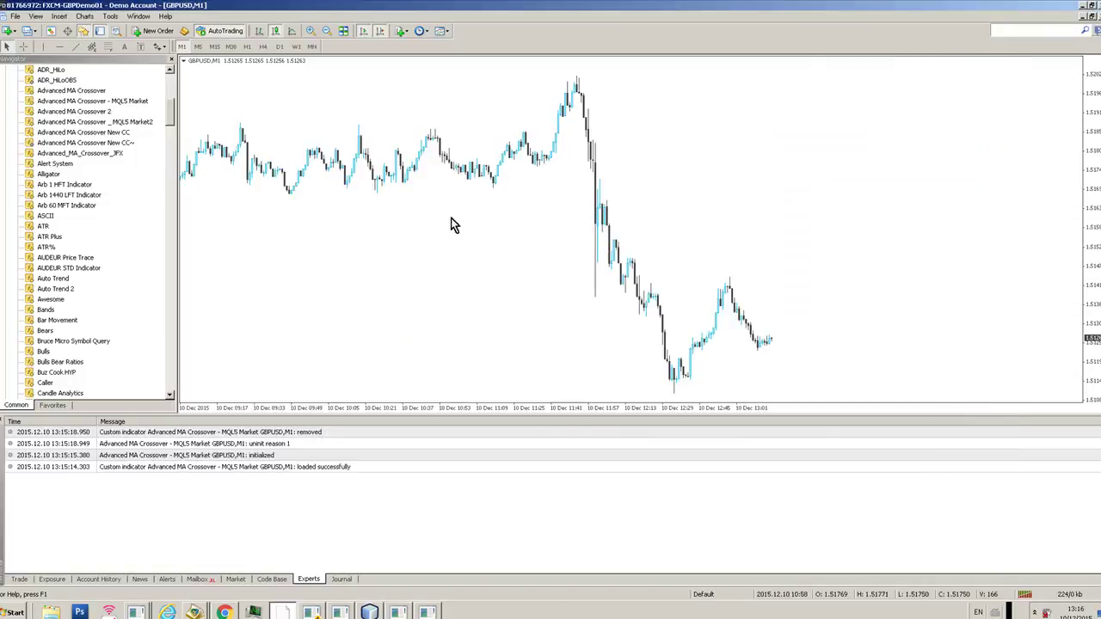
pyautogui.click(57, 209)
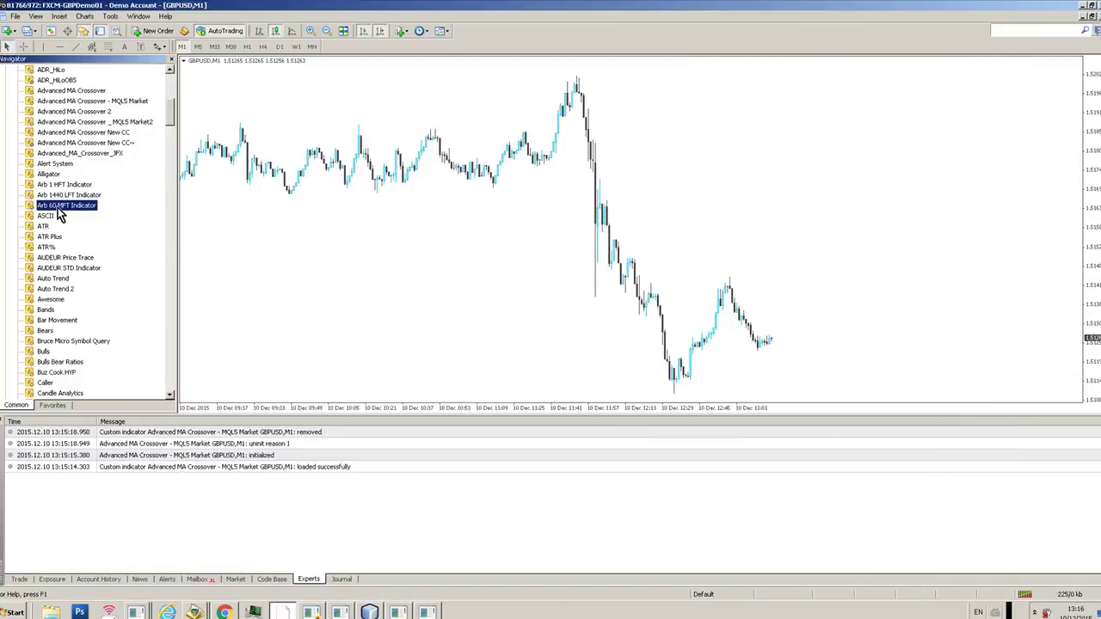
pyautogui.click(171, 58)
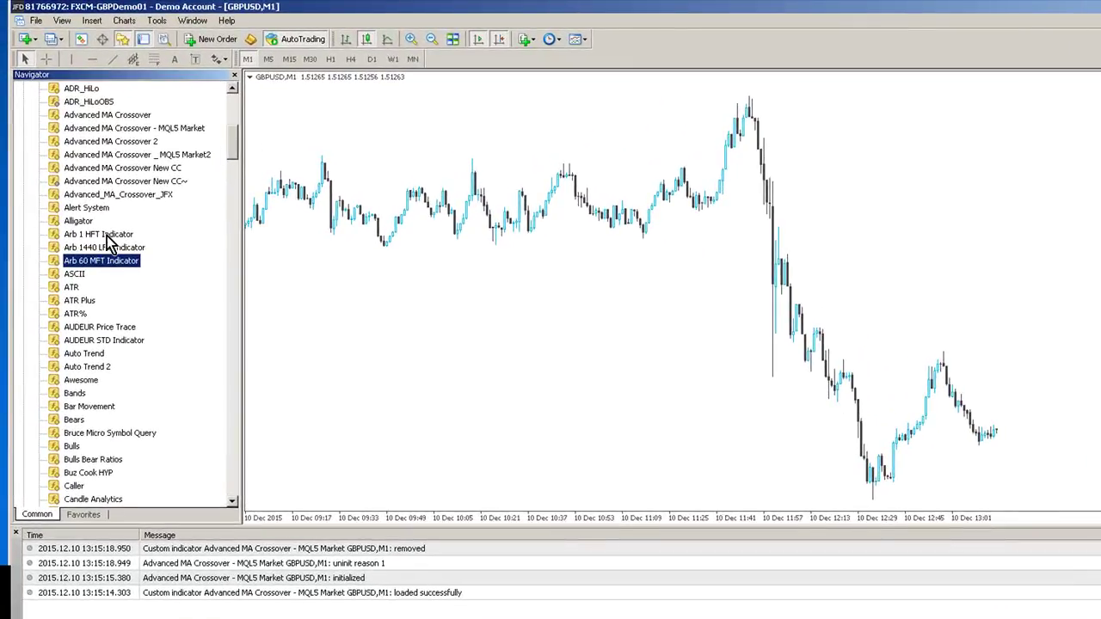
# Refresh the Navigator's indicator list and select Advanced MA Crossover - MQL5 Market.
pyautogui.rightClick(106, 238)
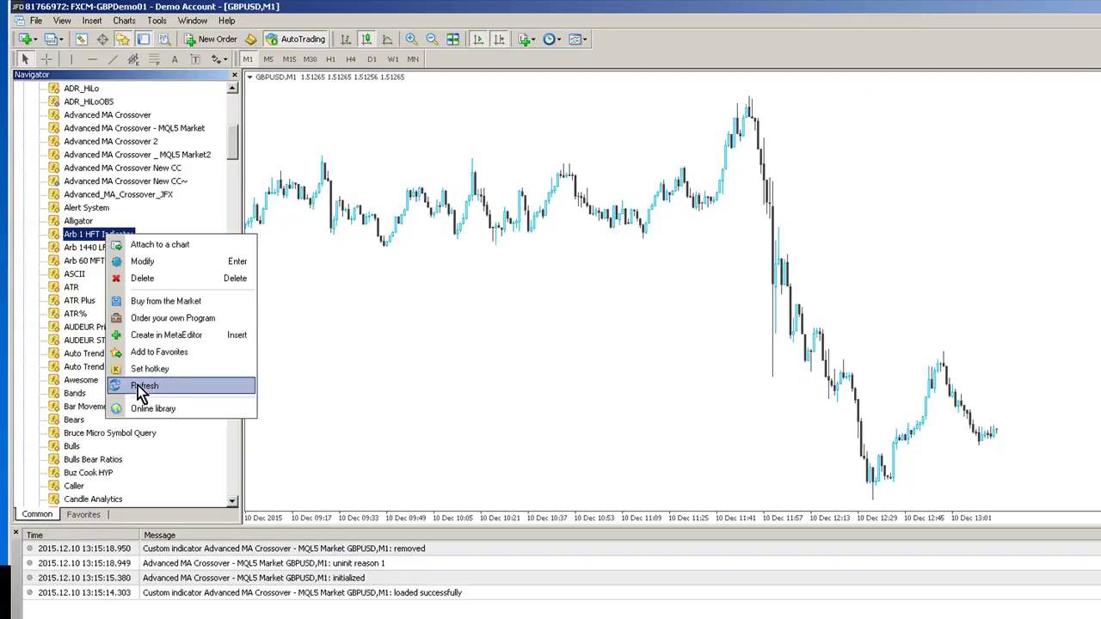
pyautogui.click(139, 387)
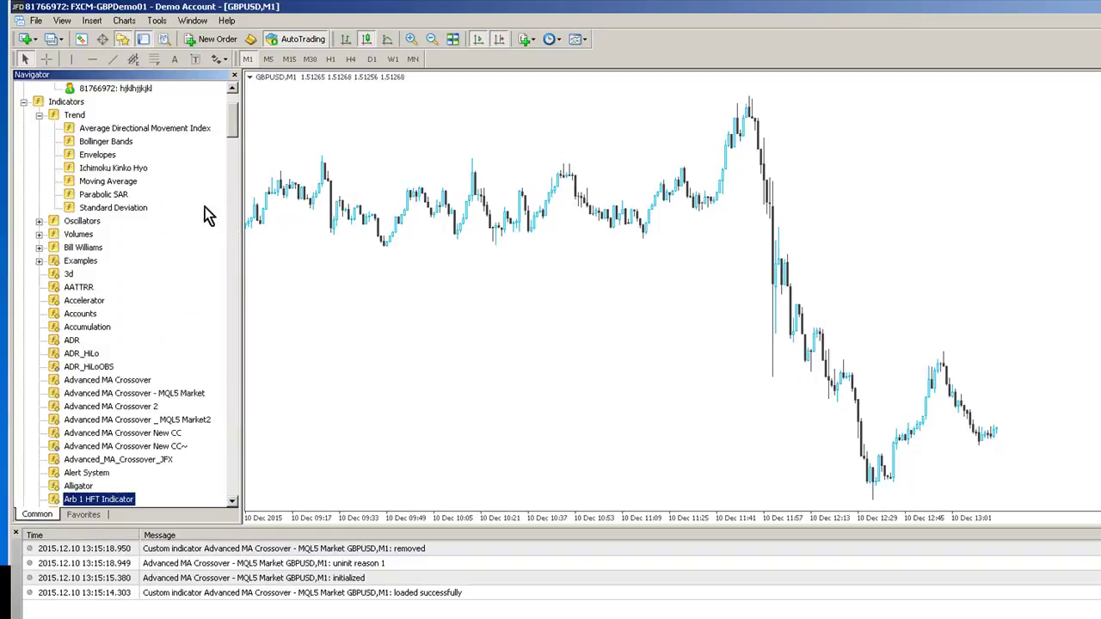
pyautogui.moveTo(232, 138); pyautogui.dragTo(235, 147)
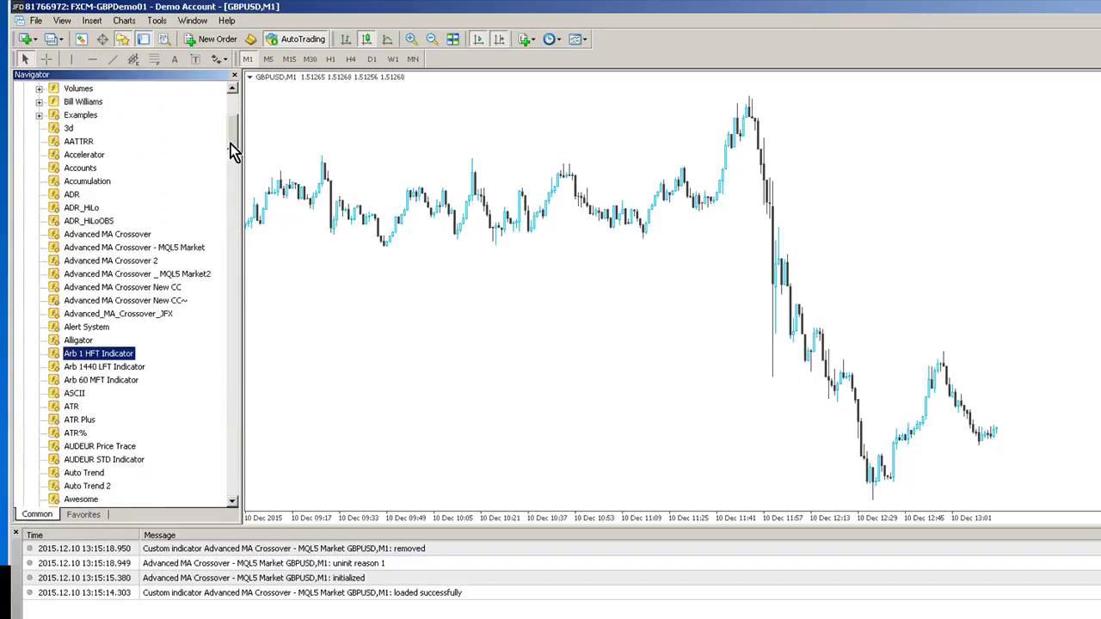
pyautogui.click(104, 249)
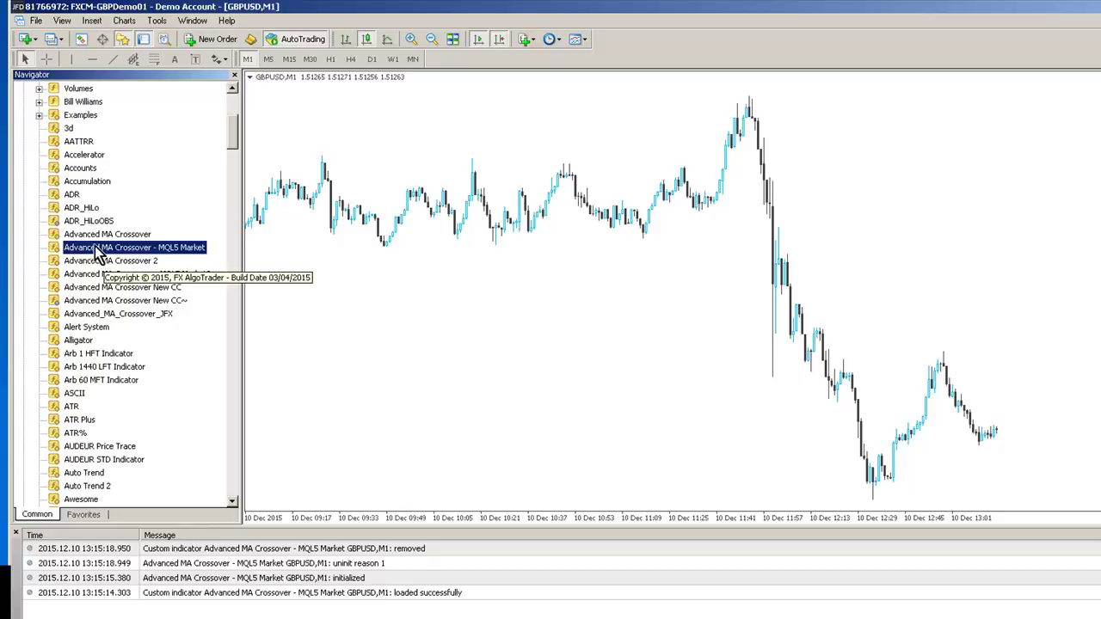
# Drop Advanced MA Crossover - MQL5 Market onto the GBPUSD chart, keeping its default inputs.
pyautogui.moveTo(99, 254); pyautogui.dragTo(609, 421)
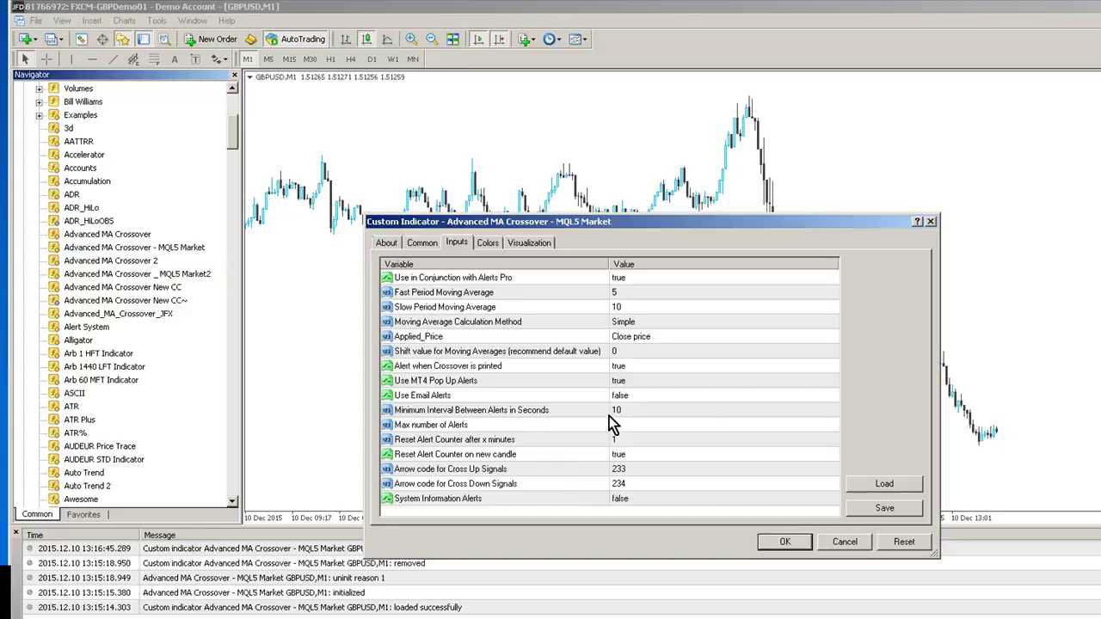
pyautogui.moveTo(641, 219); pyautogui.dragTo(690, 161)
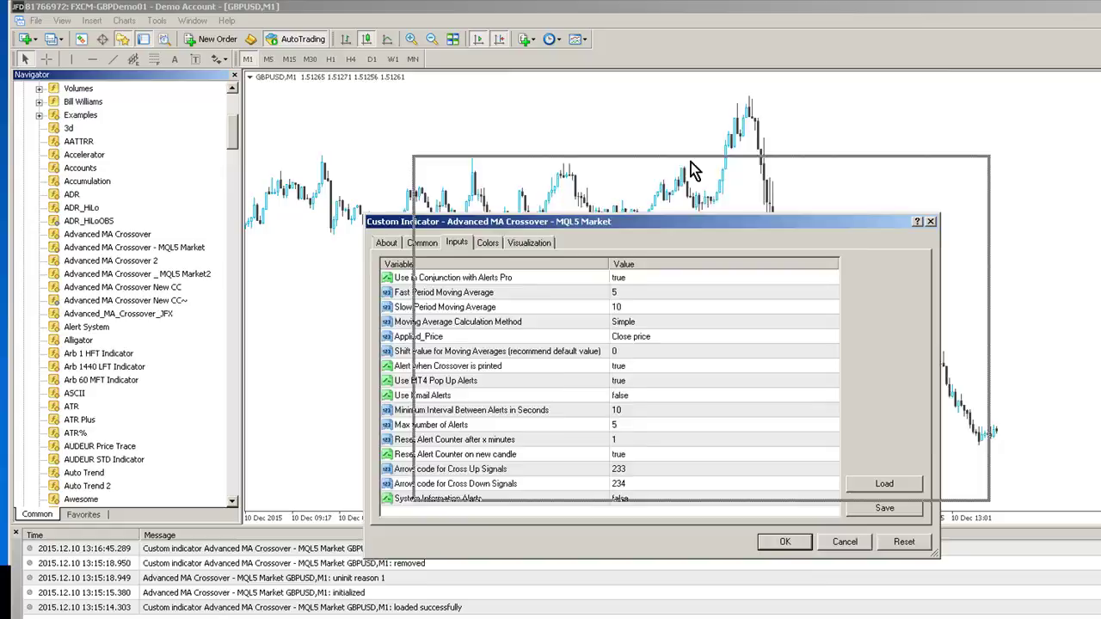
pyautogui.click(833, 484)
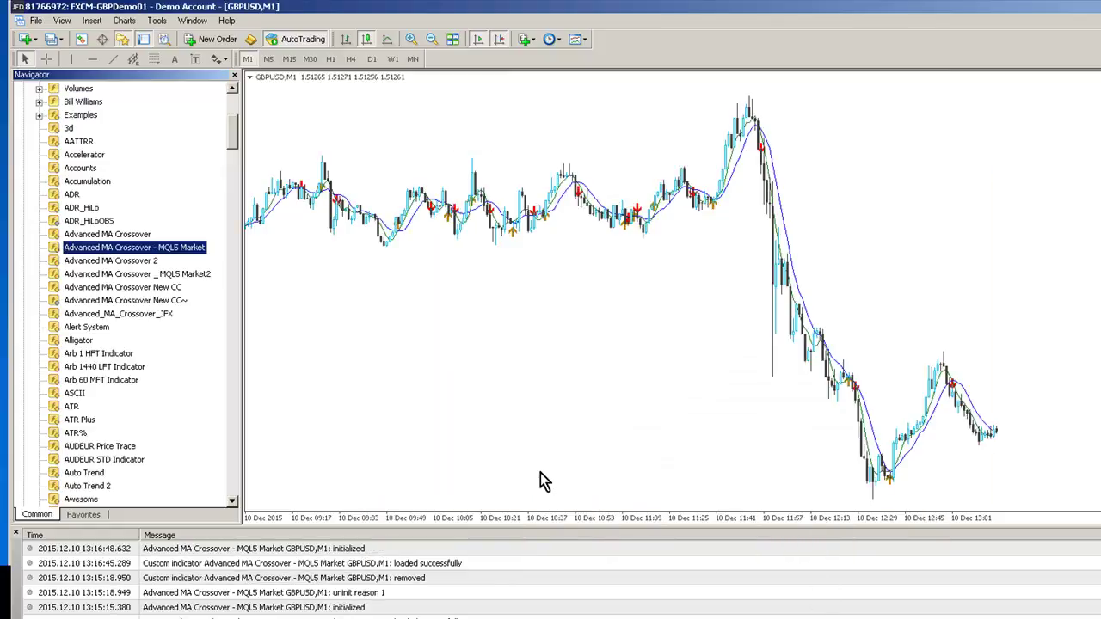
# Switch the chart to H1, zoom in twice and dismiss the crossover alerts.
pyautogui.click(331, 58)
pyautogui.click(483, 472)
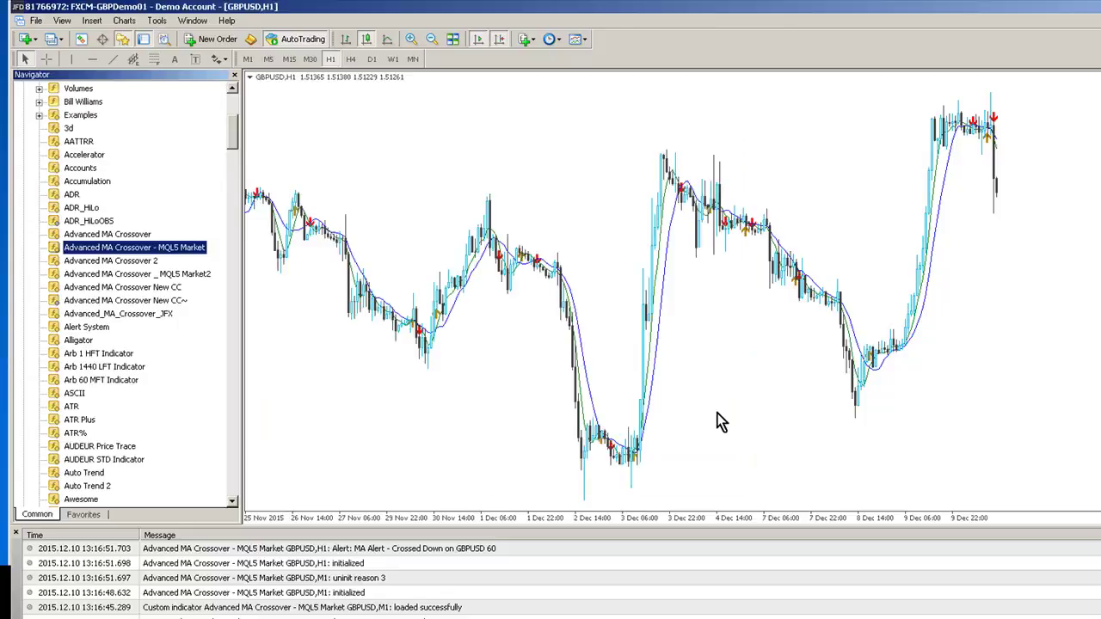
pyautogui.click(411, 38)
pyautogui.click(412, 38)
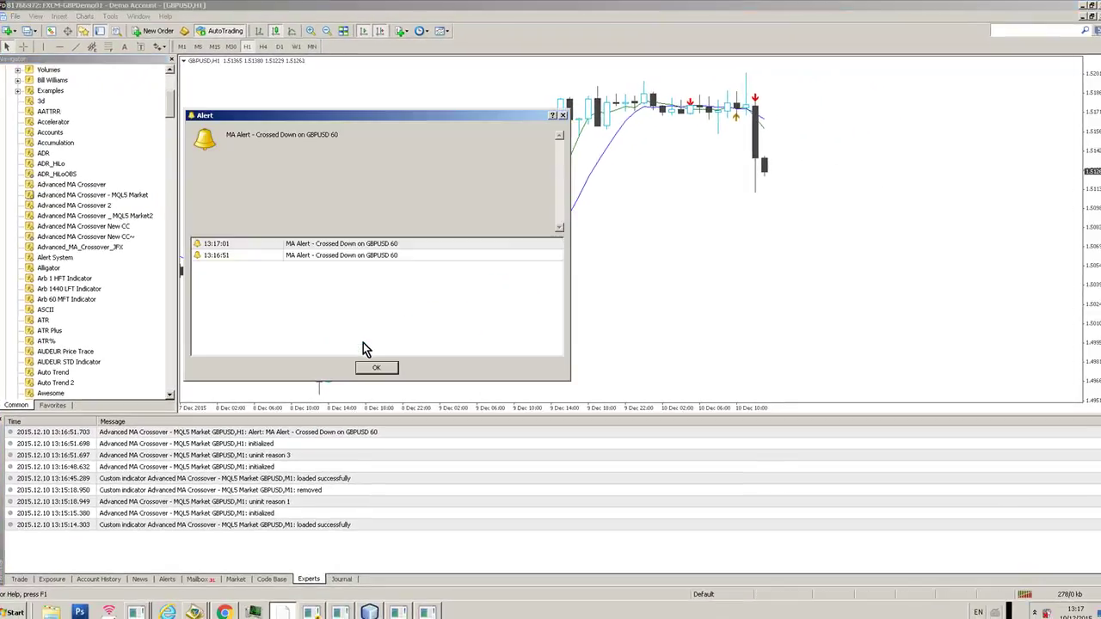
pyautogui.click(371, 370)
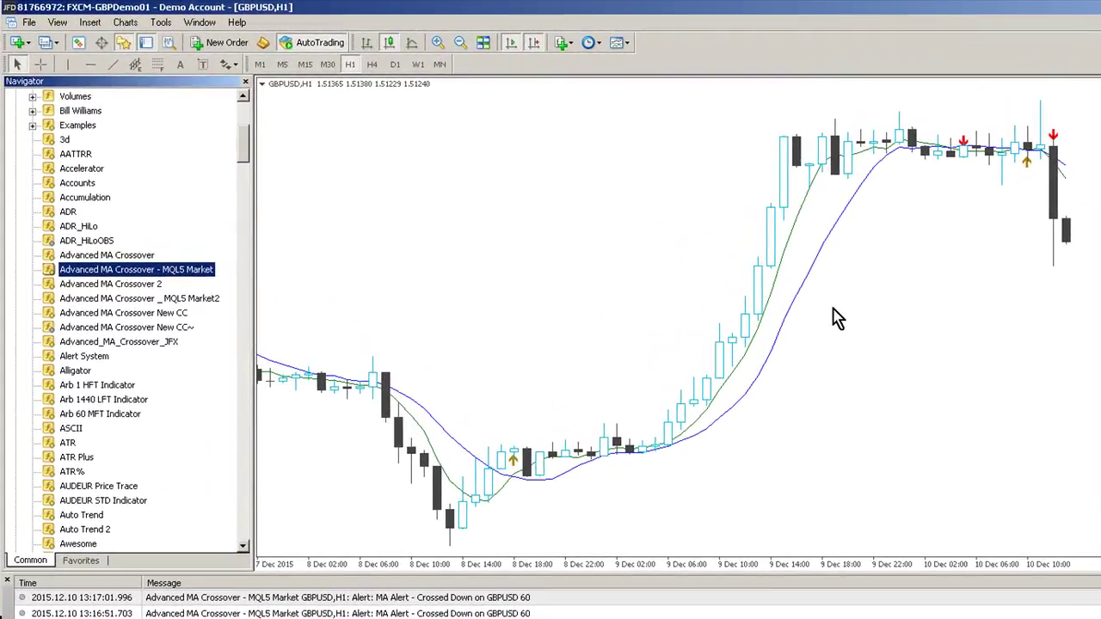
# Change Minimum Interval Between Alerts from 10 seconds through the Indicators List, then apply.
pyautogui.rightClick(704, 206)
pyautogui.click(740, 301)
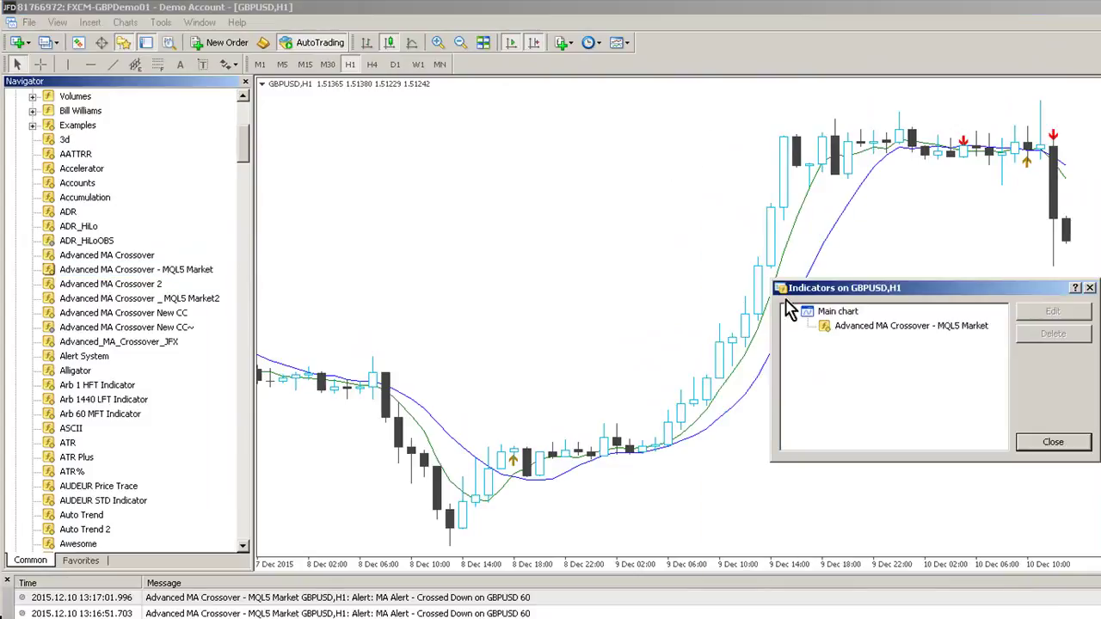
pyautogui.doubleClick(883, 325)
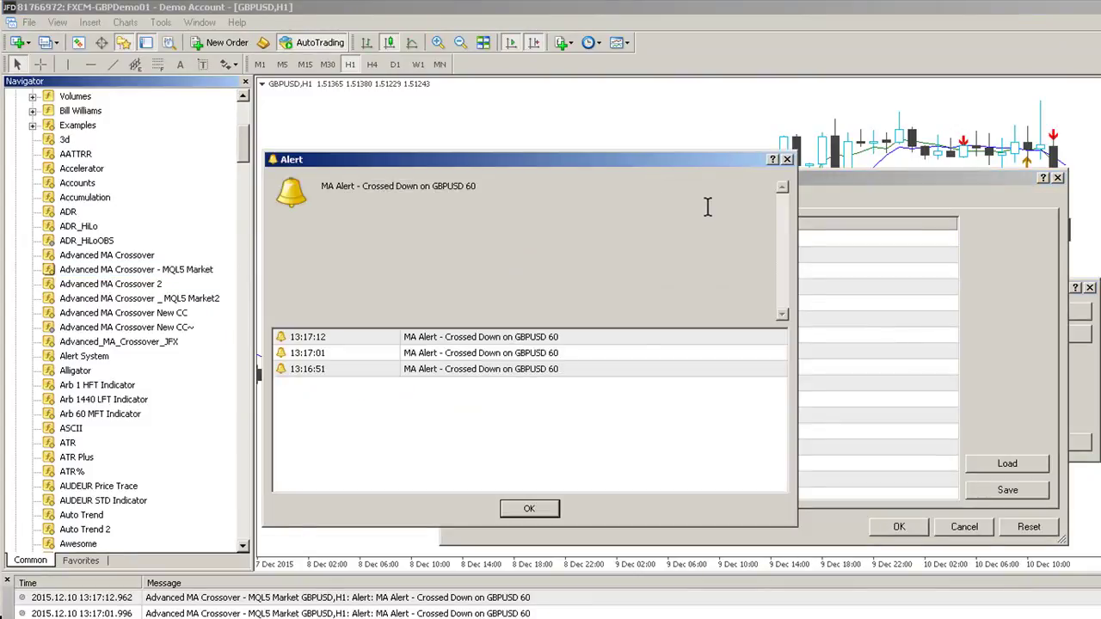
pyautogui.click(529, 509)
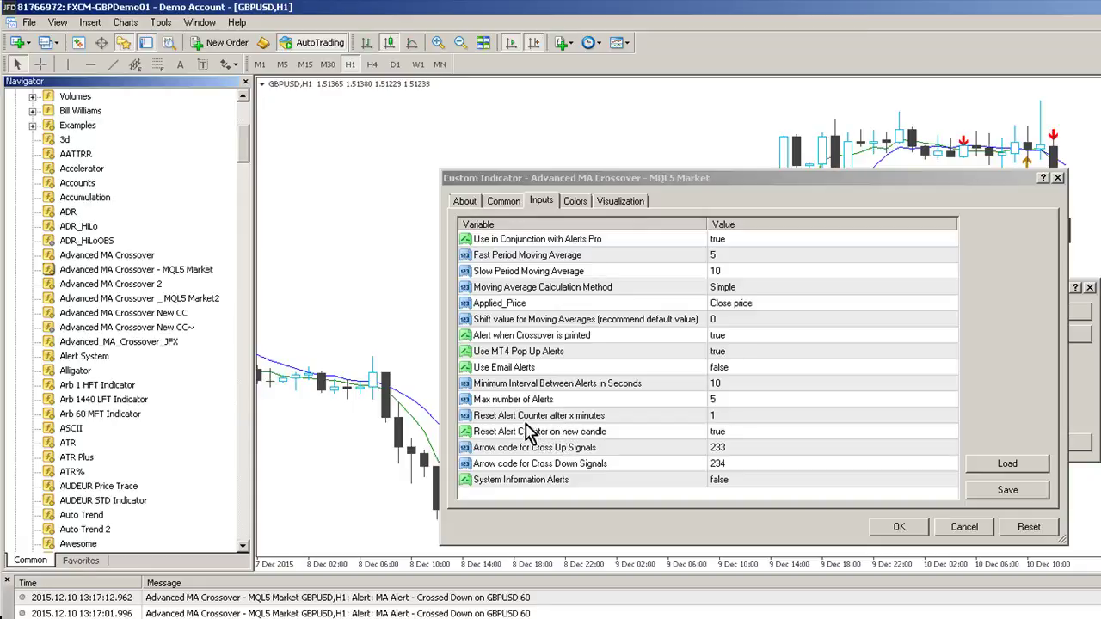
pyautogui.click(724, 386)
pyautogui.click(745, 384)
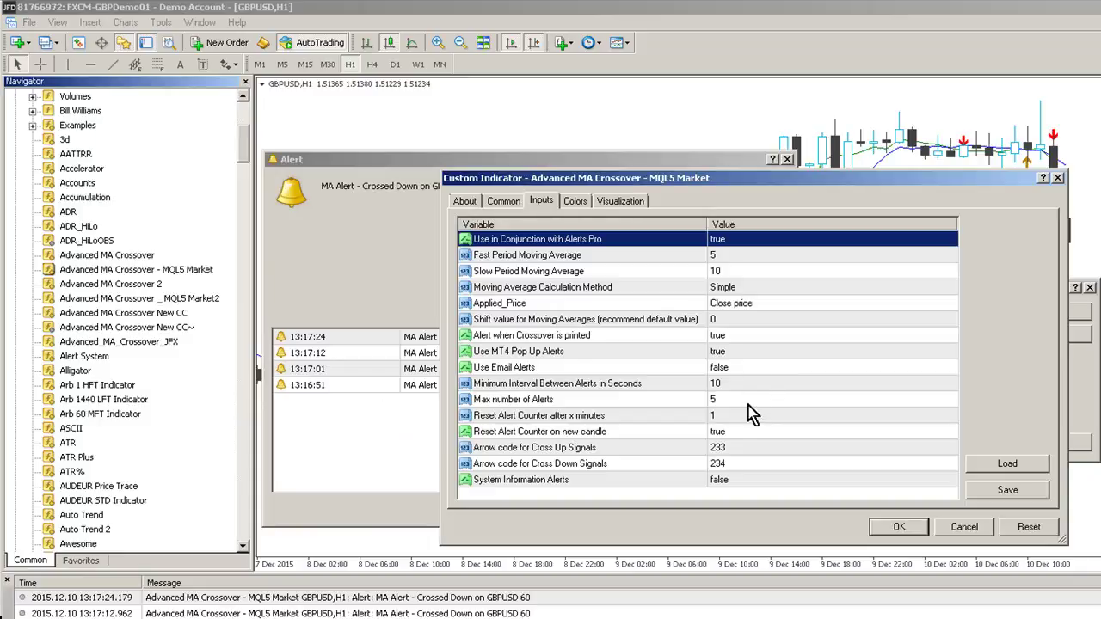
pyautogui.click(736, 385)
pyautogui.click(729, 385)
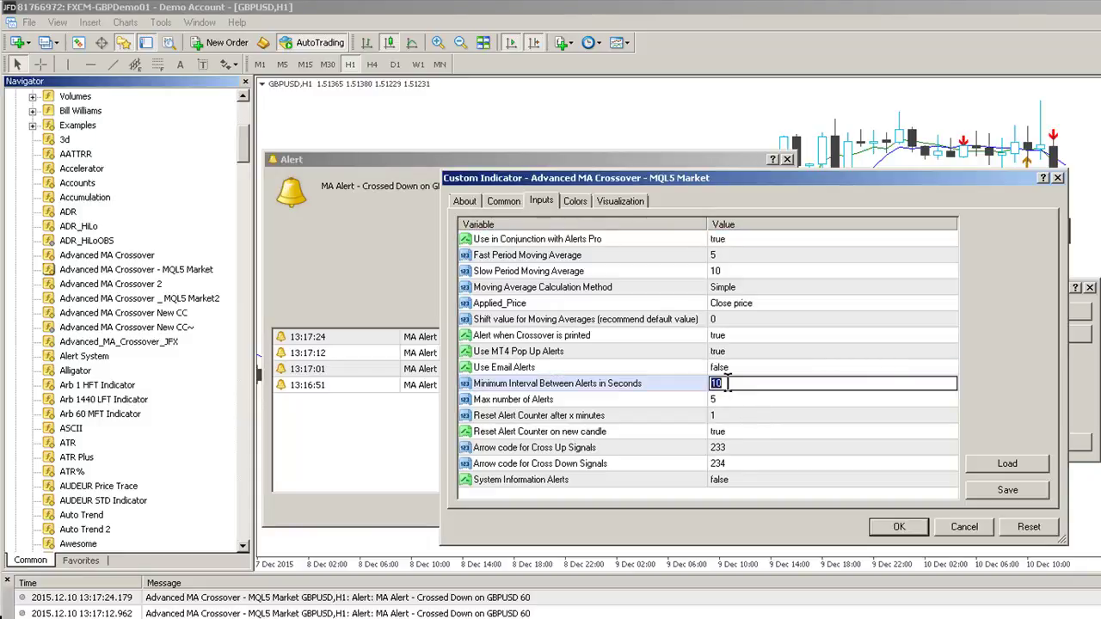
pyautogui.click(895, 527)
pyautogui.click(1043, 444)
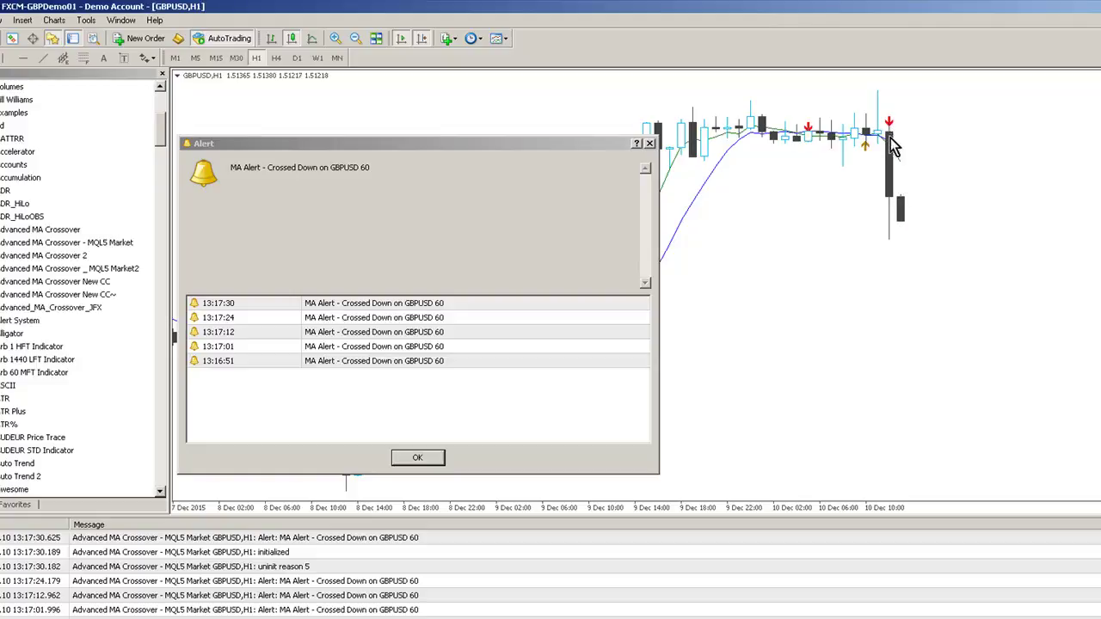
# Change the Slow Period Moving Average from 10 to 20, apply it and dismiss the alert.
pyautogui.click(413, 465)
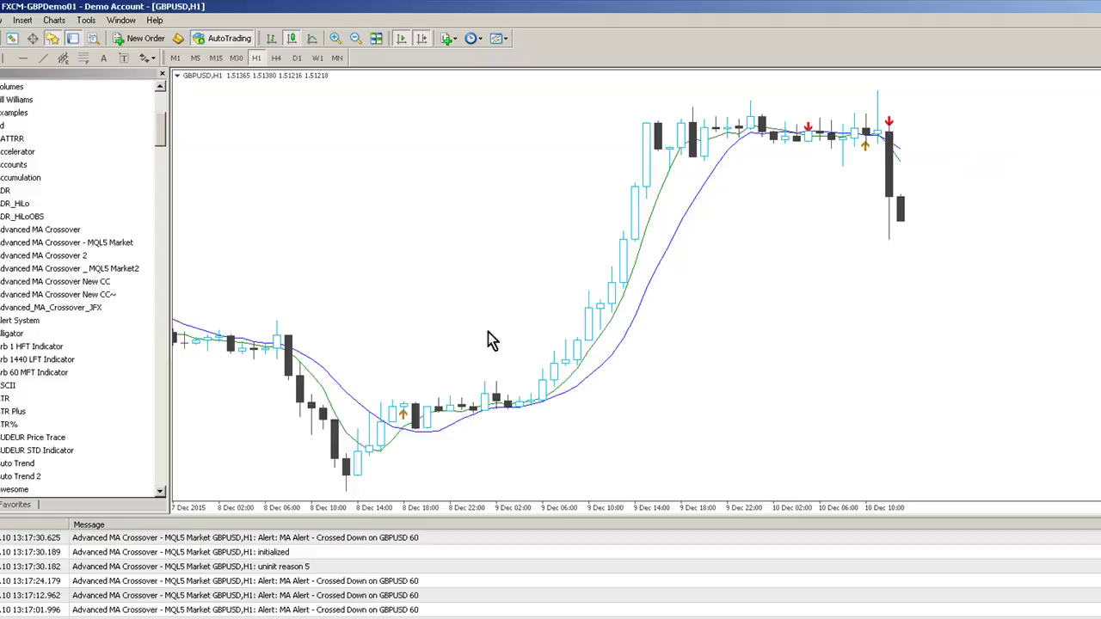
pyautogui.rightClick(488, 332)
pyautogui.click(512, 336)
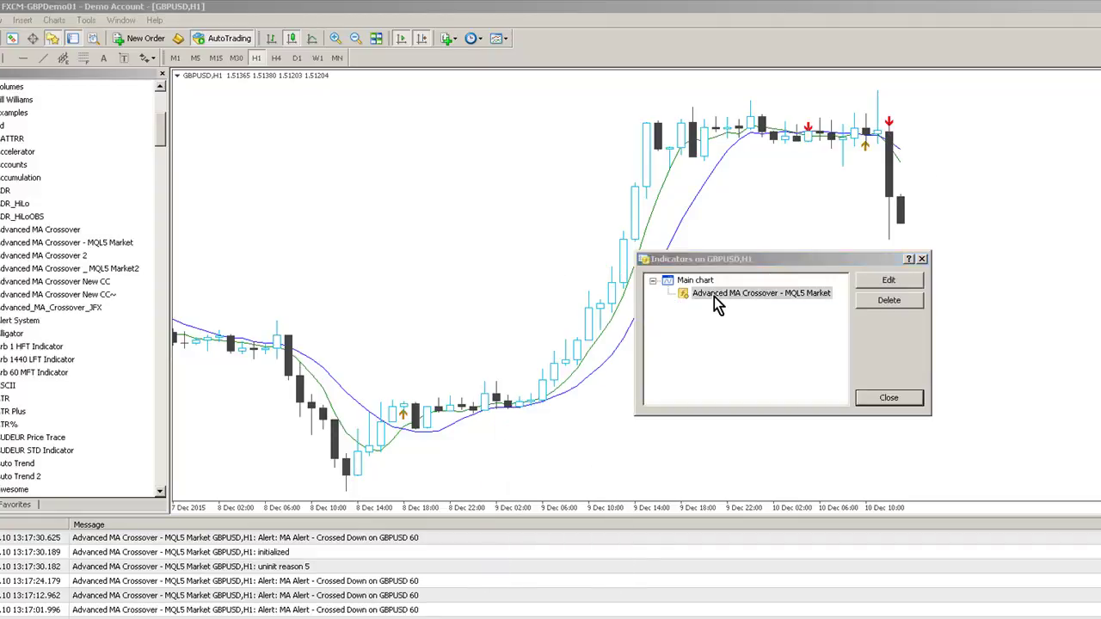
pyautogui.doubleClick(715, 295)
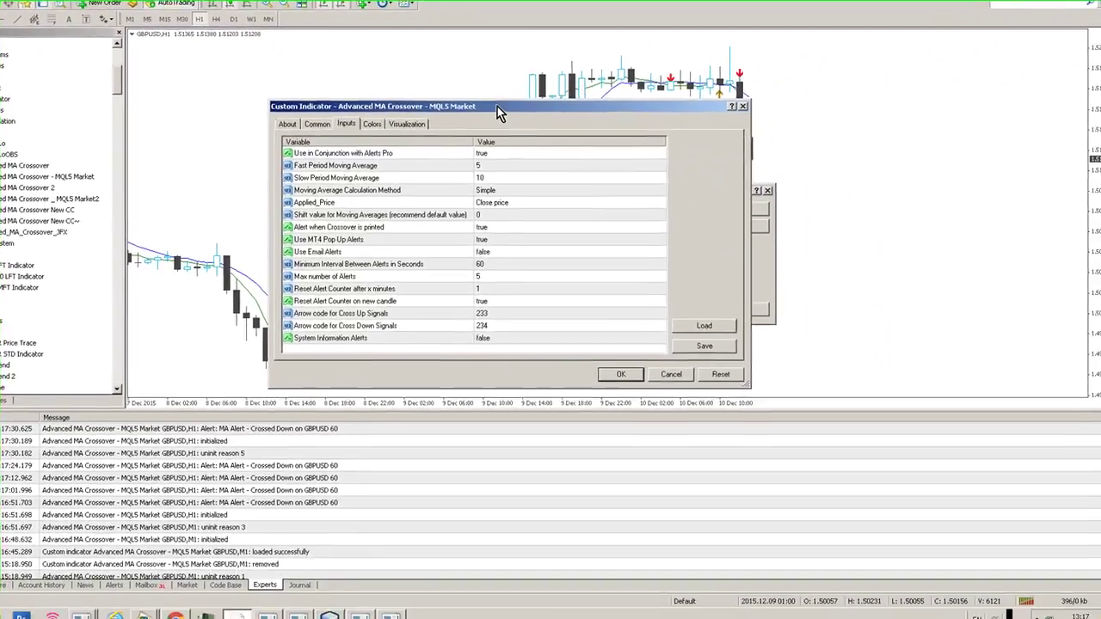
pyautogui.moveTo(587, 153); pyautogui.dragTo(877, 363)
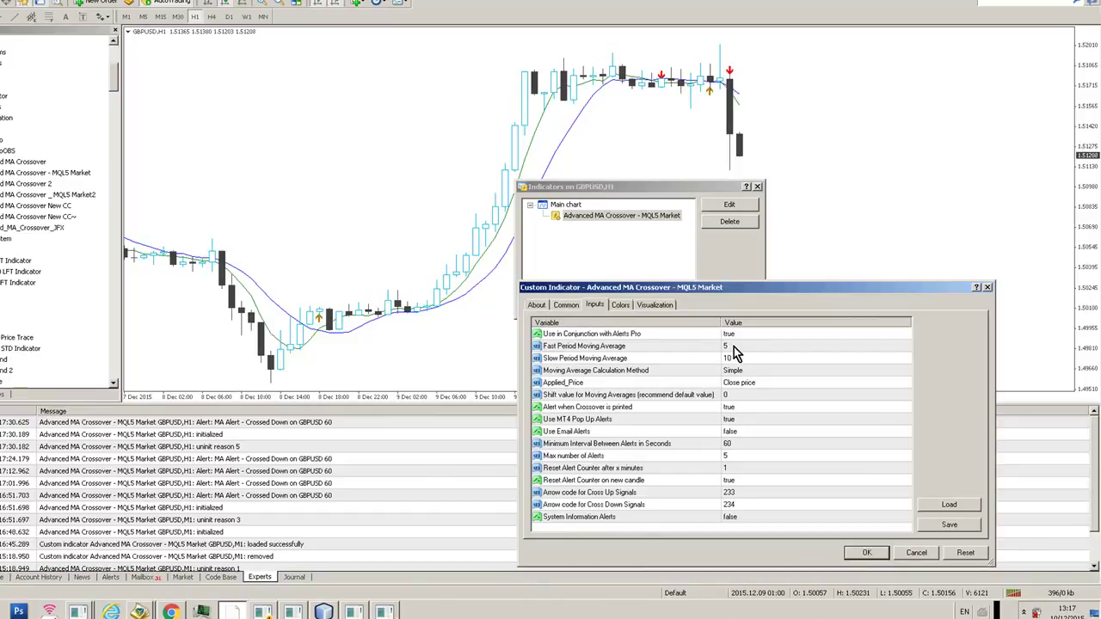
pyautogui.doubleClick(731, 358)
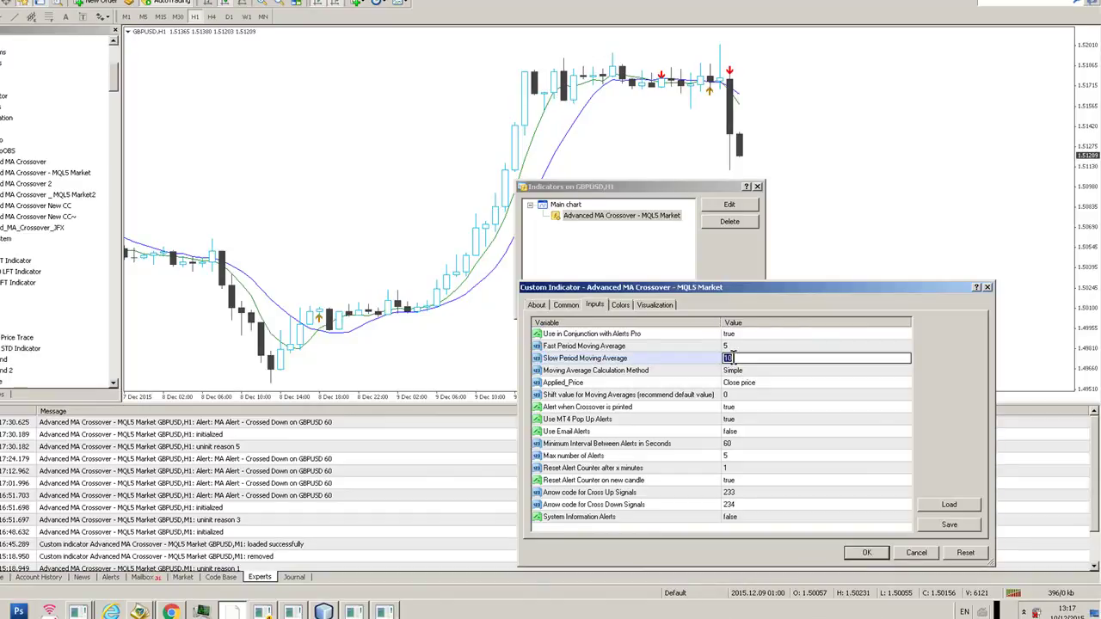
pyautogui.click(867, 554)
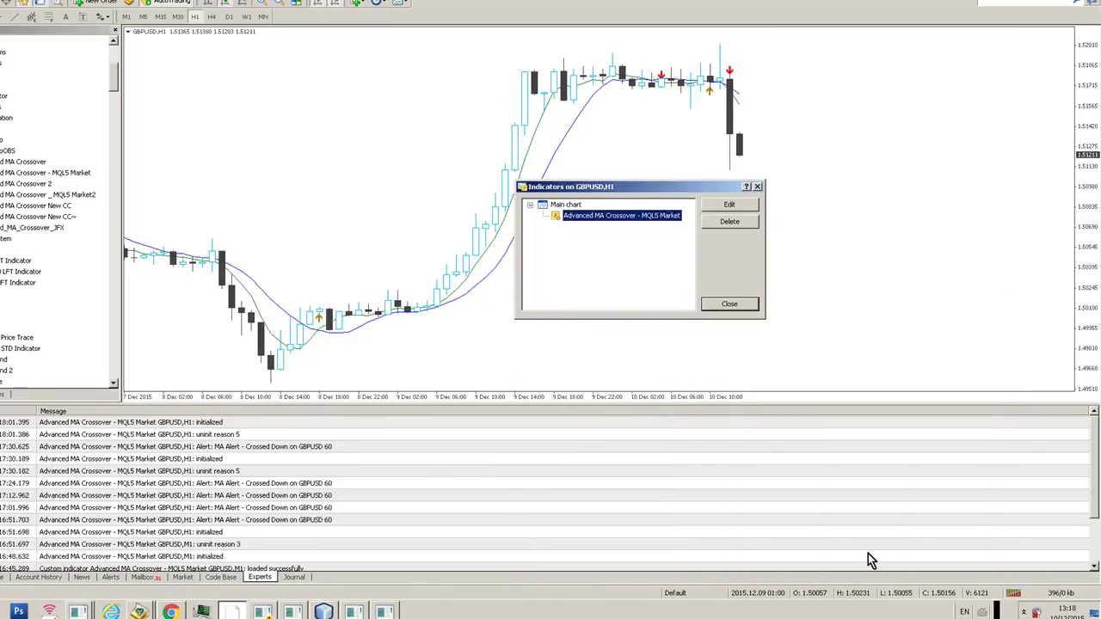
pyautogui.click(712, 305)
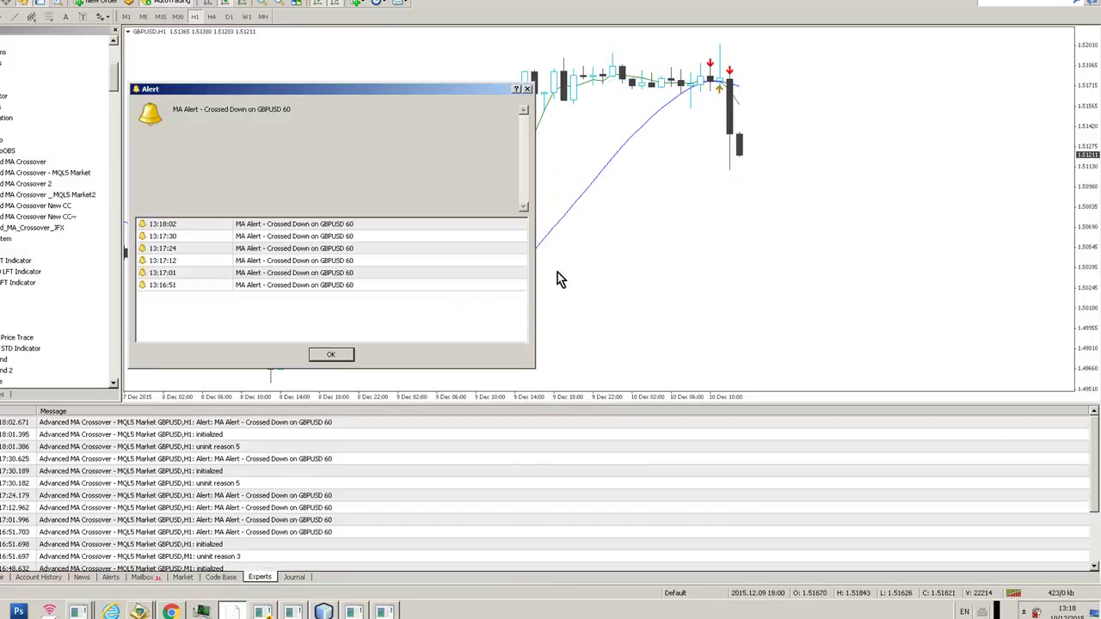
pyautogui.click(344, 355)
# Set the indicator's Calculation Method to Exponential and apply it.
pyautogui.rightClick(527, 146)
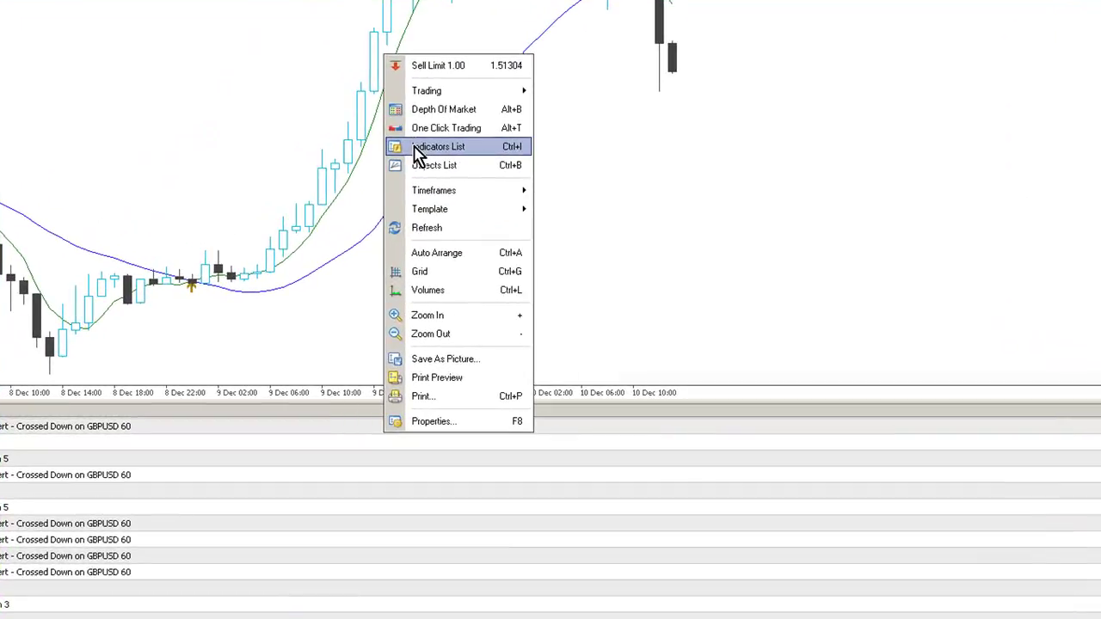
pyautogui.click(419, 153)
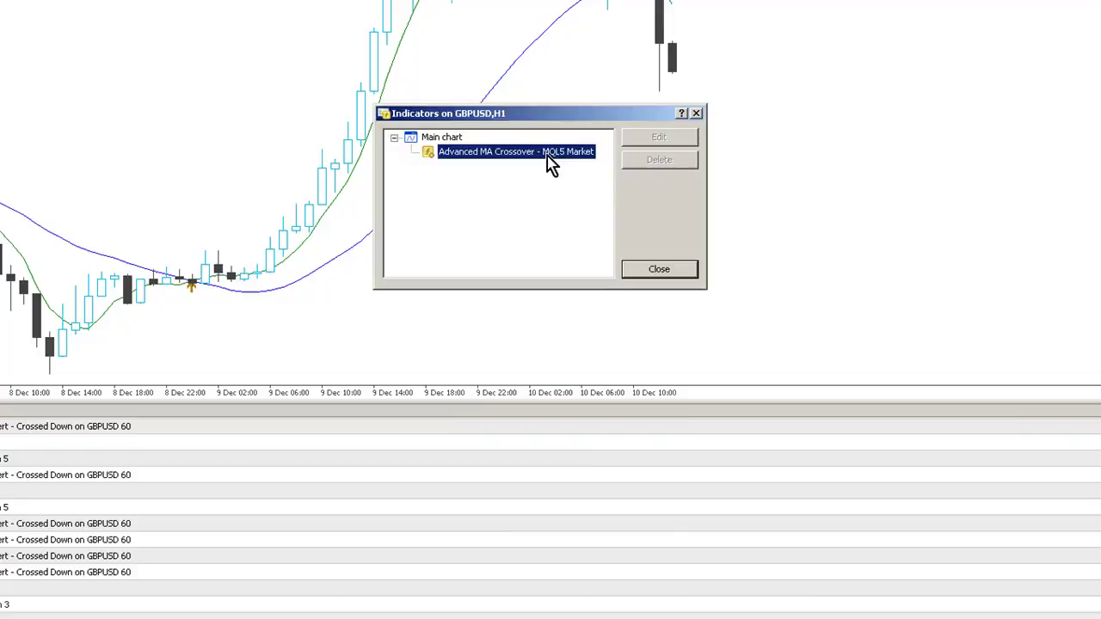
pyautogui.doubleClick(558, 157)
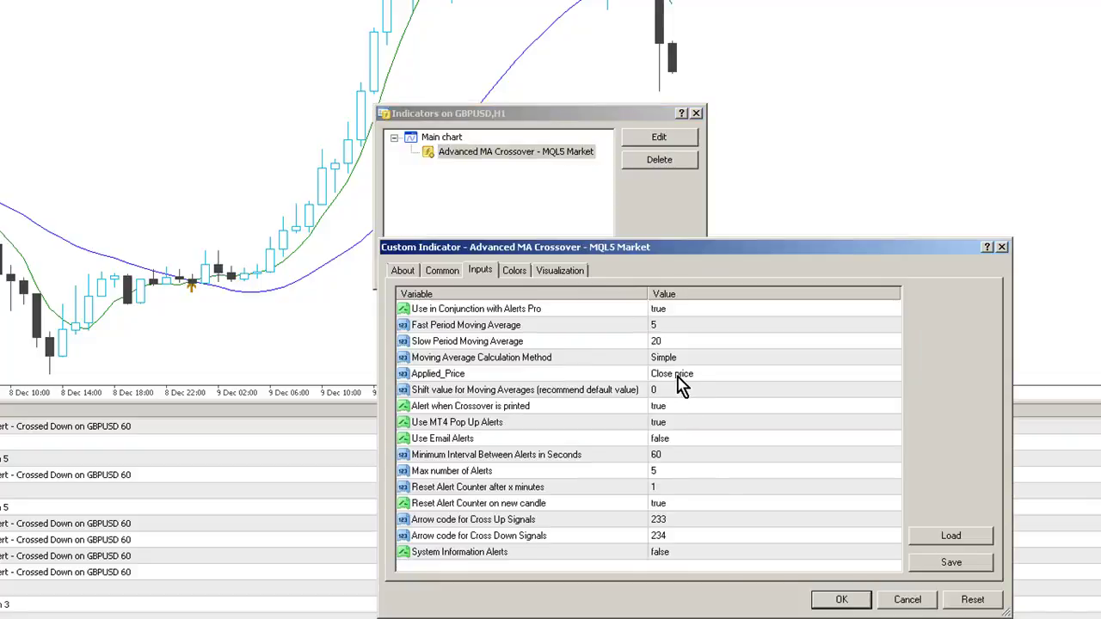
pyautogui.click(667, 357)
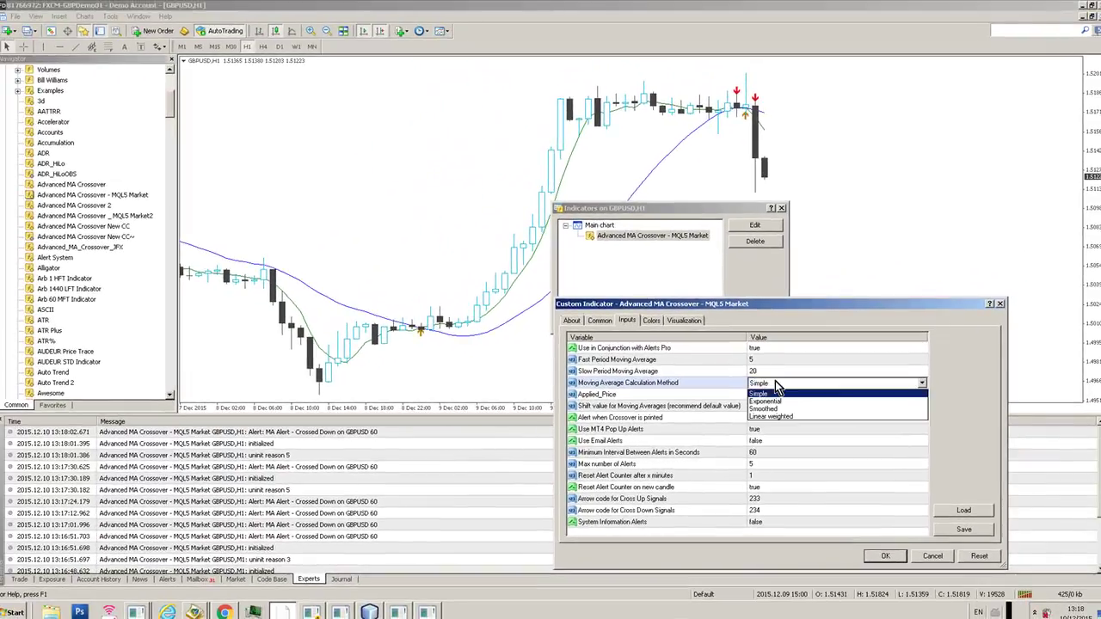
pyautogui.click(676, 357)
pyautogui.click(776, 401)
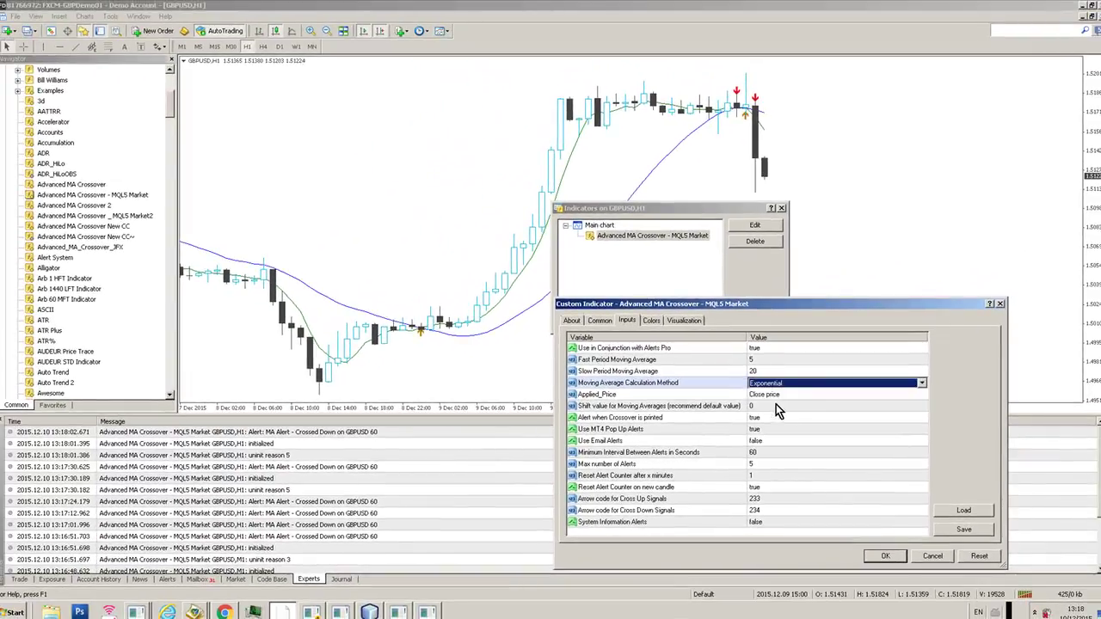
pyautogui.click(886, 556)
pyautogui.click(749, 321)
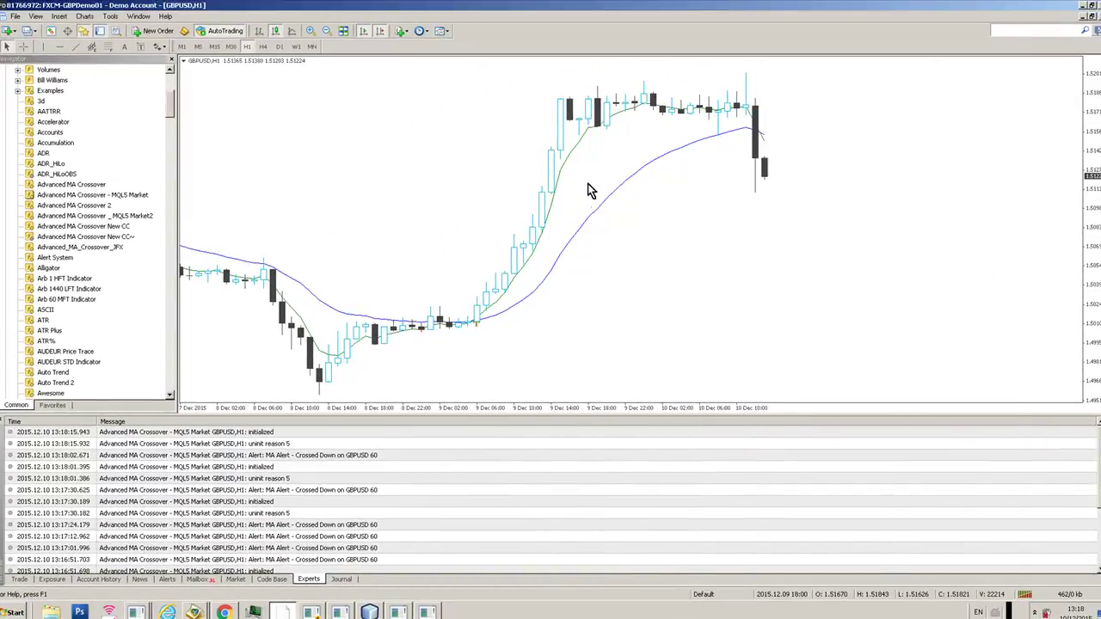
# Reopen the indicator's inputs and choose Median price for Applied_Price.
pyautogui.rightClick(644, 205)
pyautogui.click(691, 266)
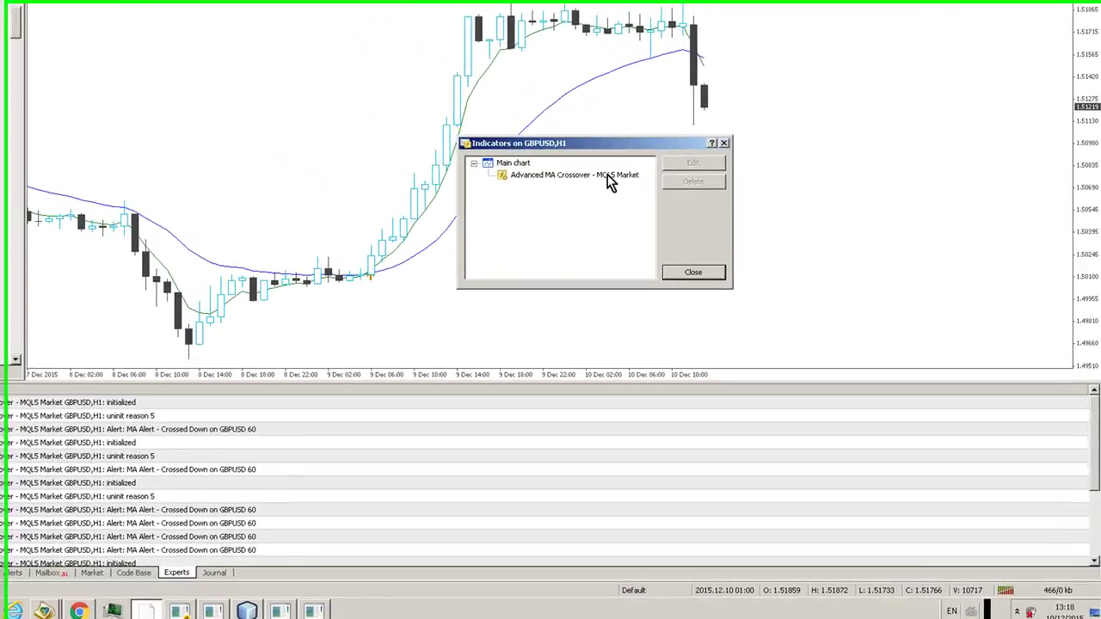
pyautogui.doubleClick(607, 176)
pyautogui.click(699, 357)
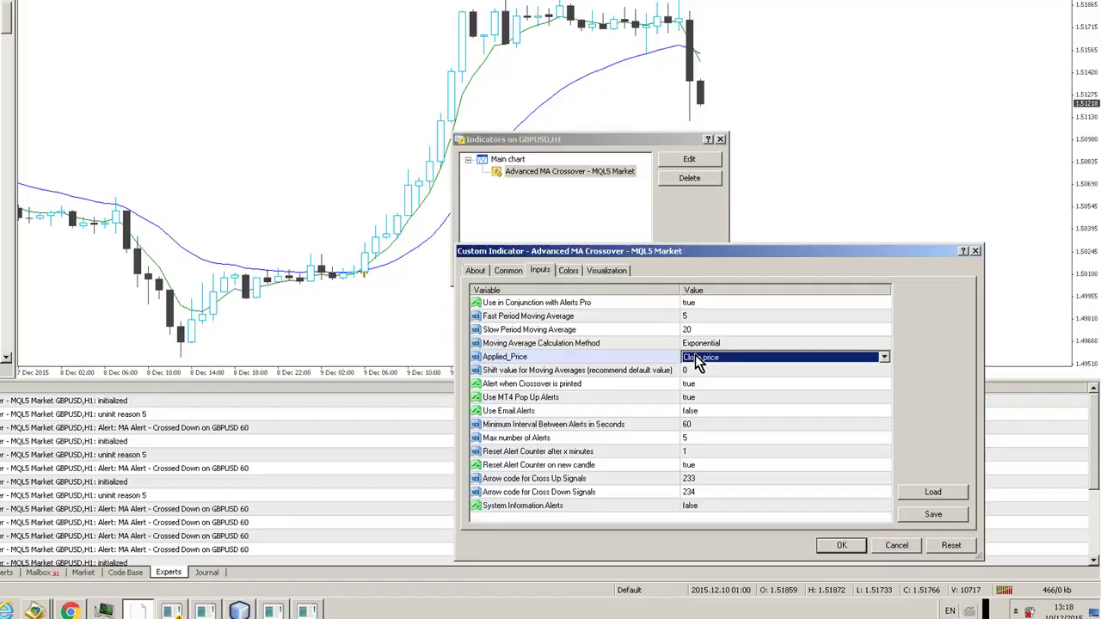
pyautogui.click(696, 356)
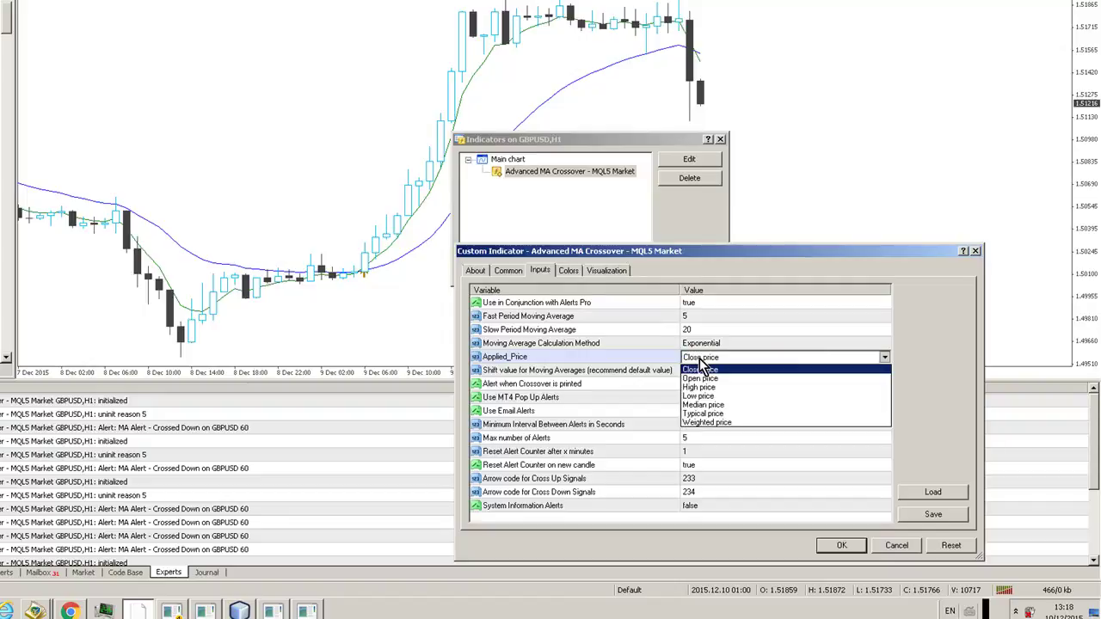
pyautogui.click(714, 404)
# Apply Median price, then set 'Alert when Crossover is printed' to false and apply.
pyautogui.click(841, 548)
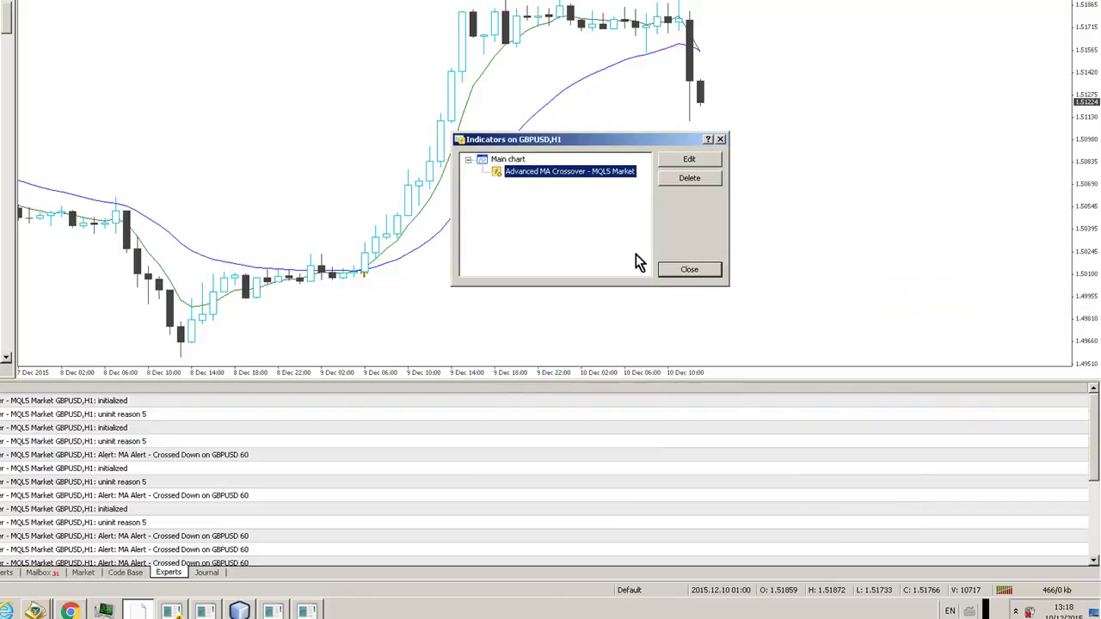
pyautogui.doubleClick(582, 171)
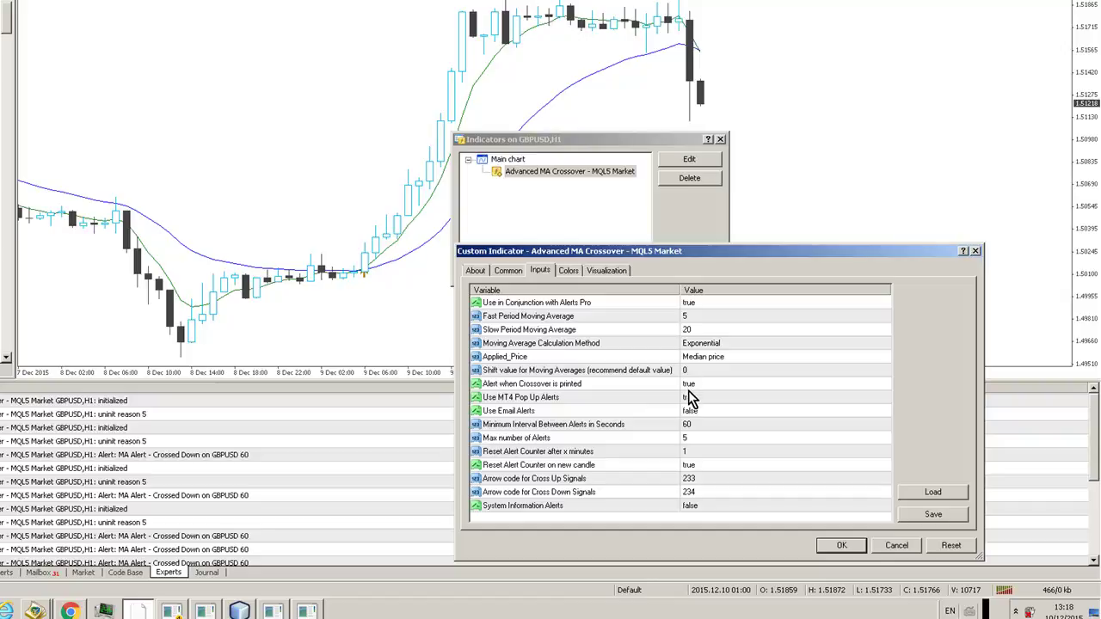
pyautogui.click(696, 389)
pyautogui.click(695, 389)
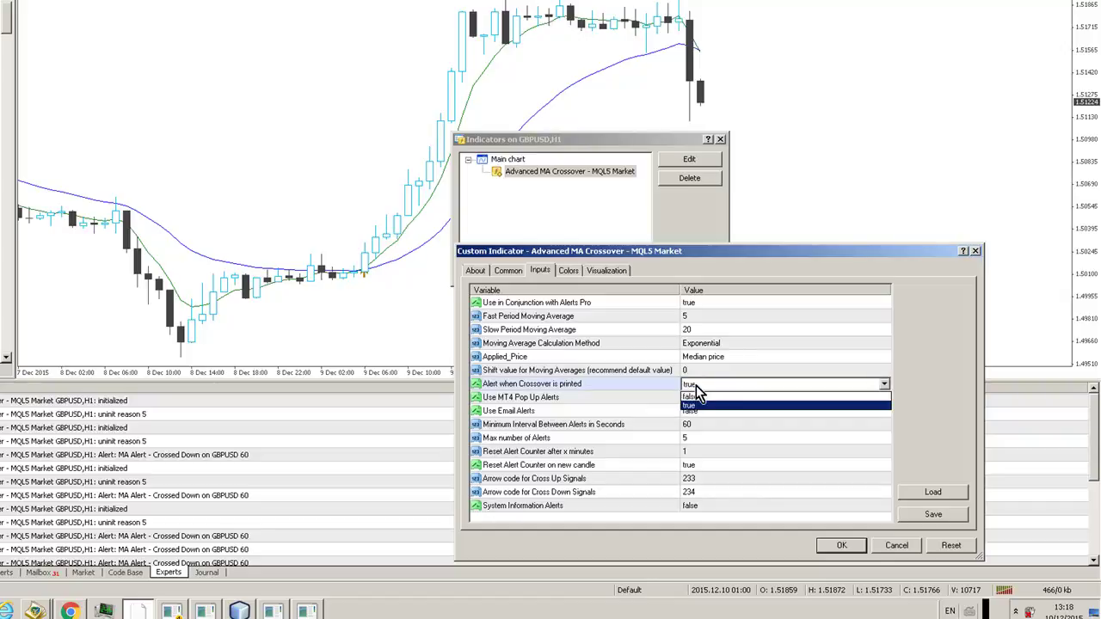
pyautogui.click(702, 397)
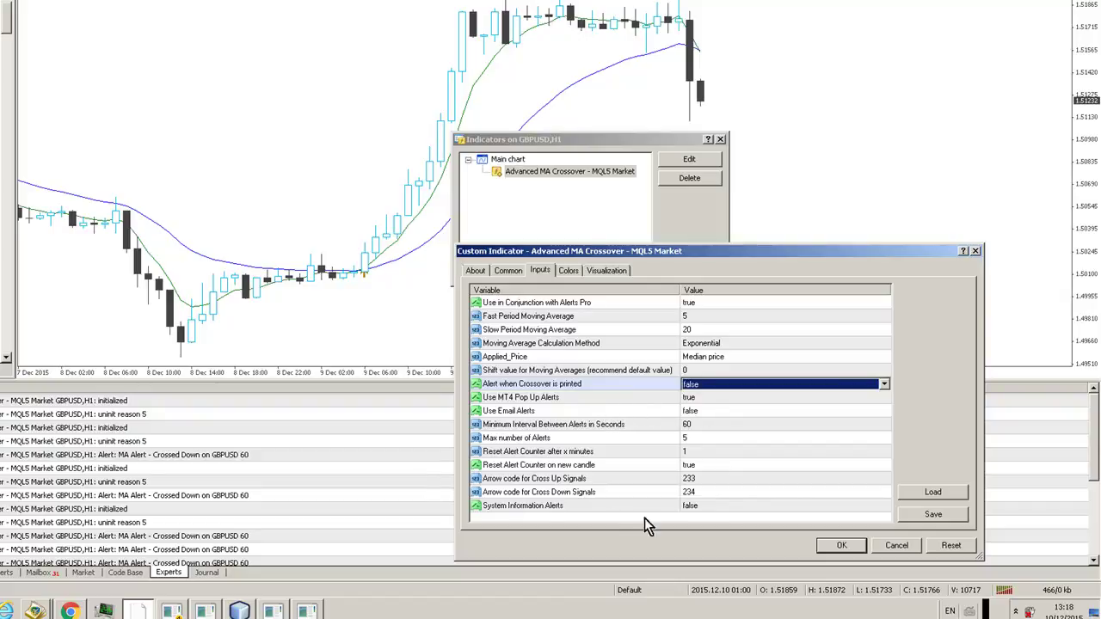
pyautogui.click(827, 546)
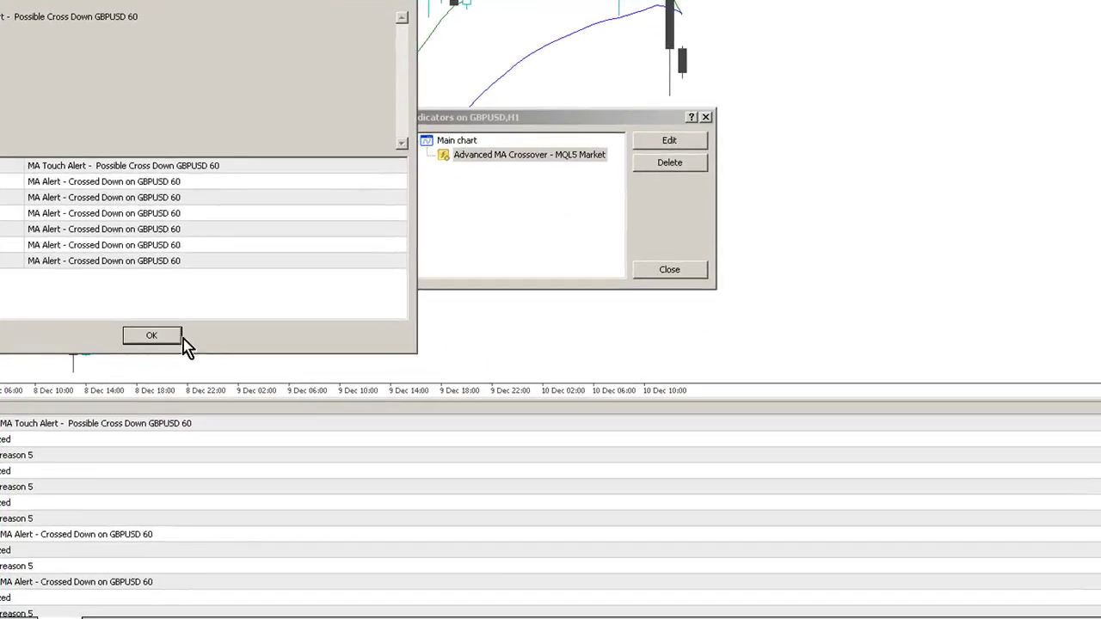
# Set 'Use MT4 Pop Up Alerts' to false, apply it and close the Indicators list.
pyautogui.click(390, 530)
pyautogui.click(643, 139)
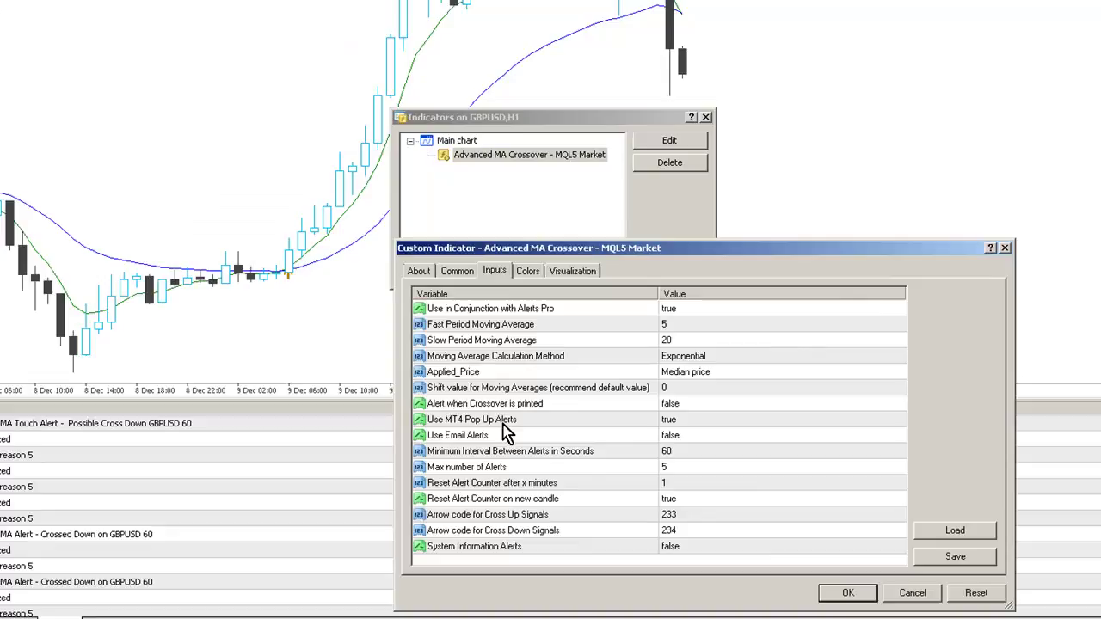
pyautogui.click(684, 421)
pyautogui.click(671, 422)
pyautogui.click(672, 421)
pyautogui.click(669, 420)
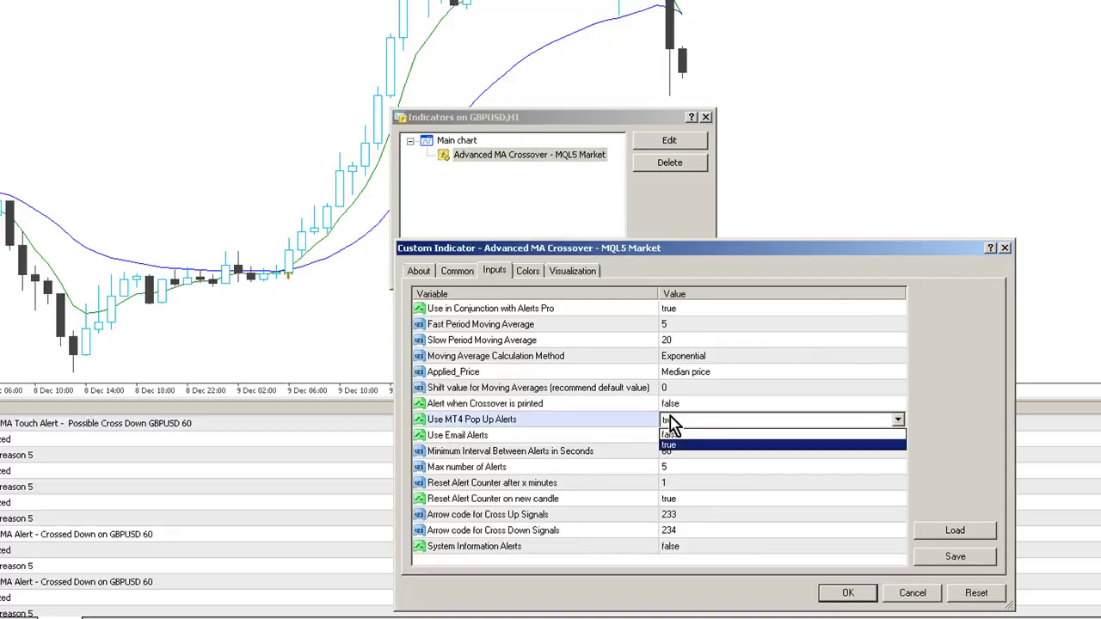
pyautogui.click(680, 446)
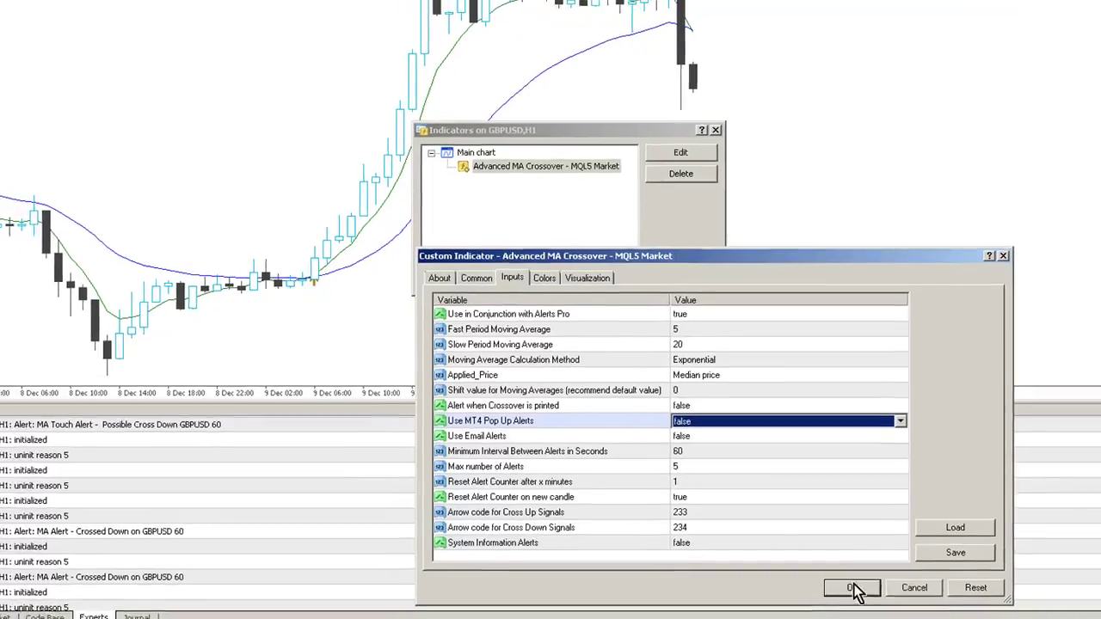
pyautogui.click(848, 592)
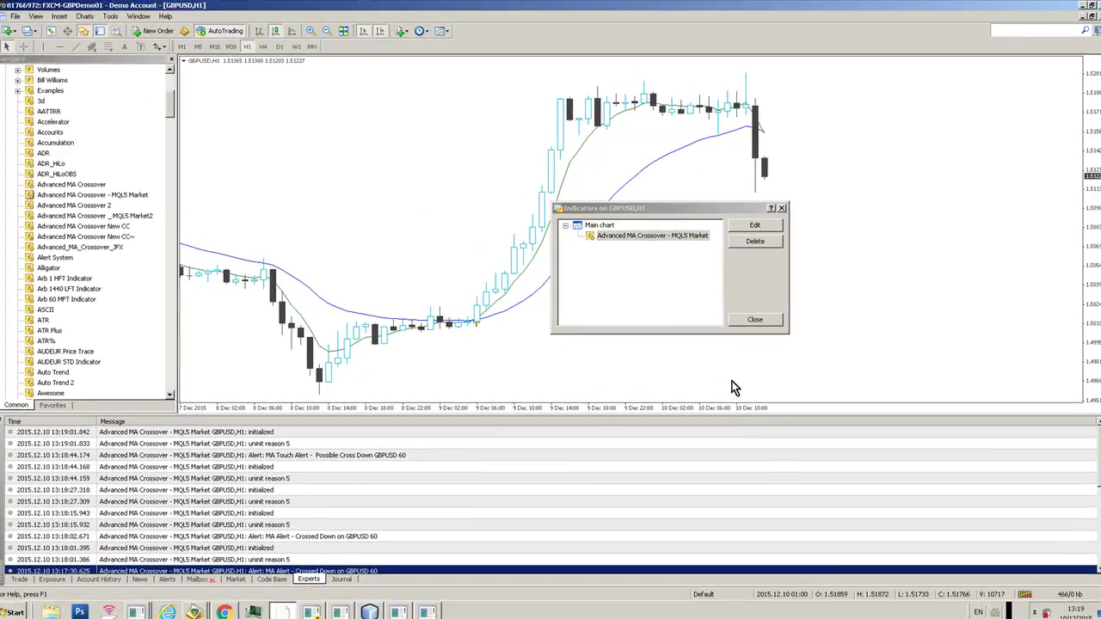
pyautogui.click(748, 325)
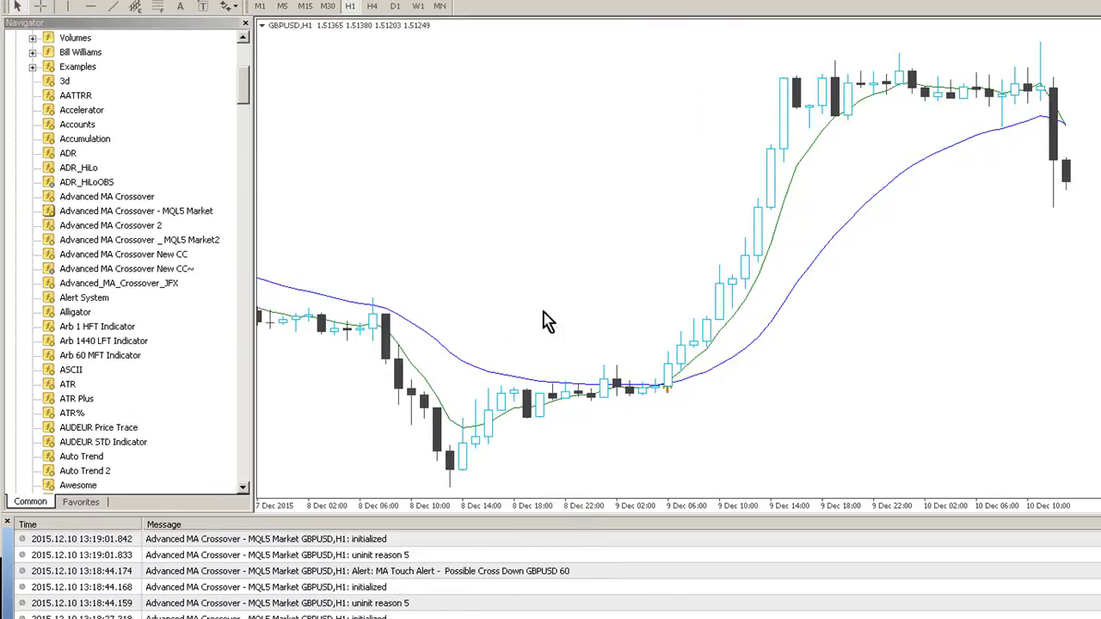
# Review the Advanced MA Crossover inputs from the Indicators List, then close it.
pyautogui.rightClick(560, 102)
pyautogui.click(602, 180)
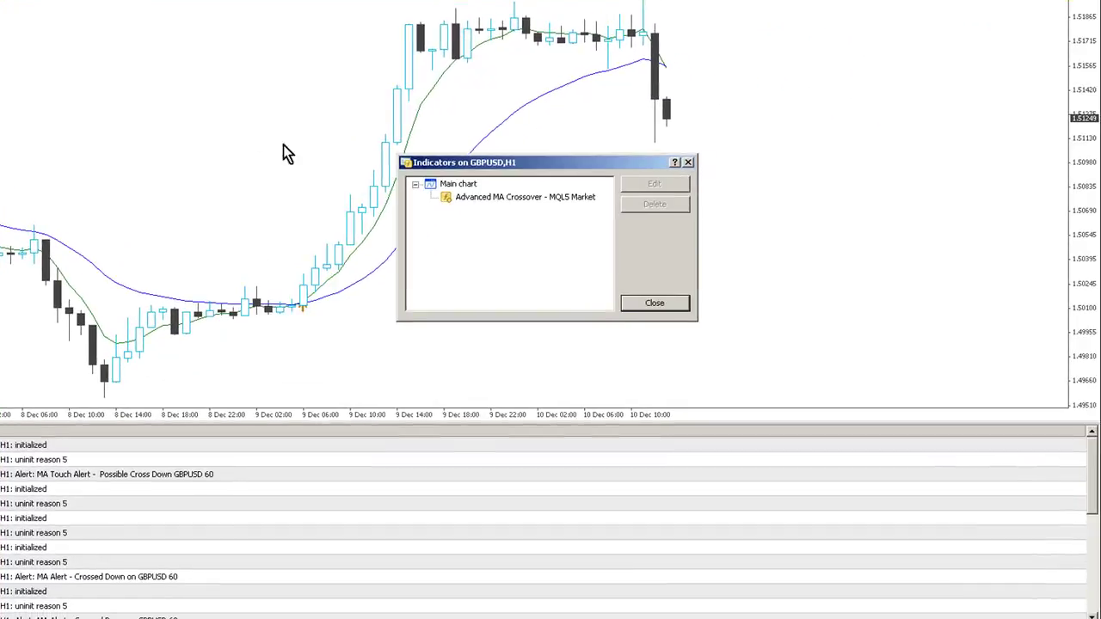
pyautogui.doubleClick(565, 201)
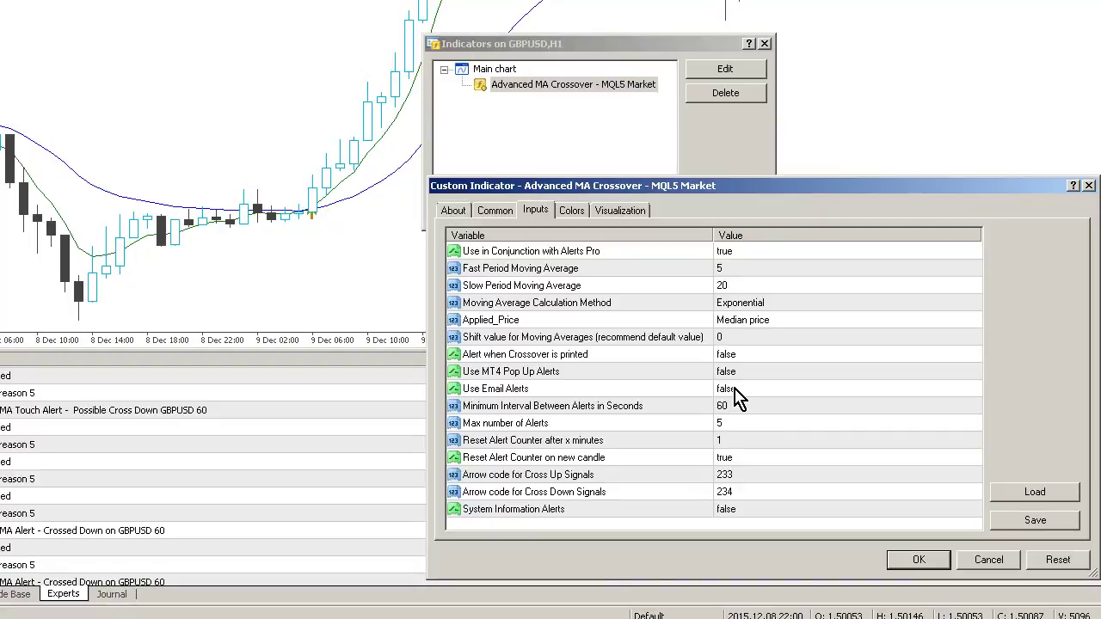
pyautogui.click(908, 568)
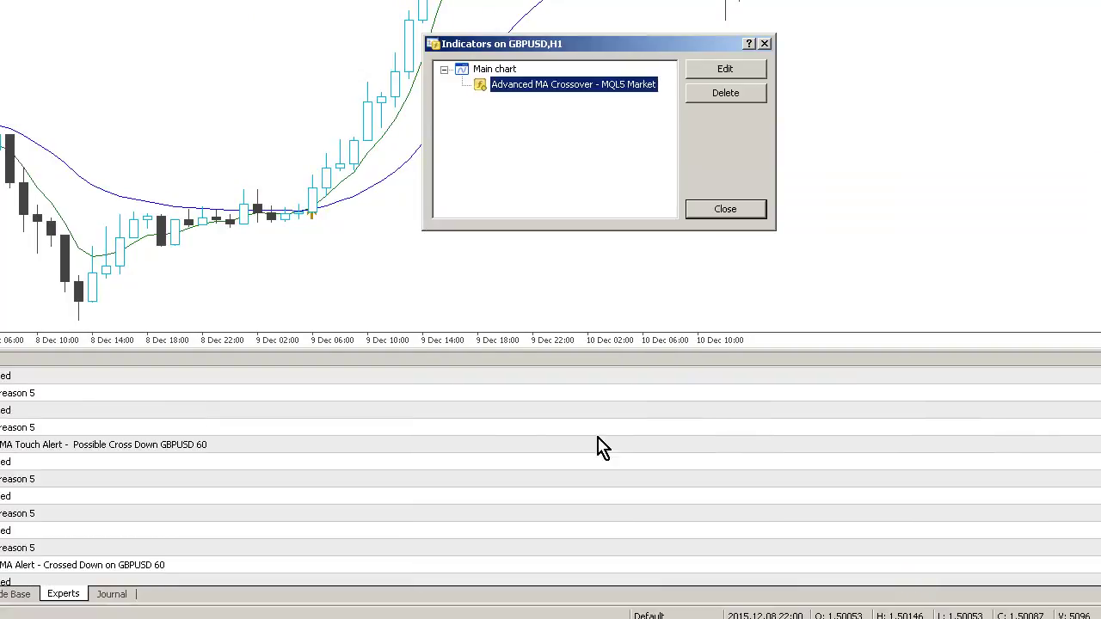
pyautogui.click(738, 215)
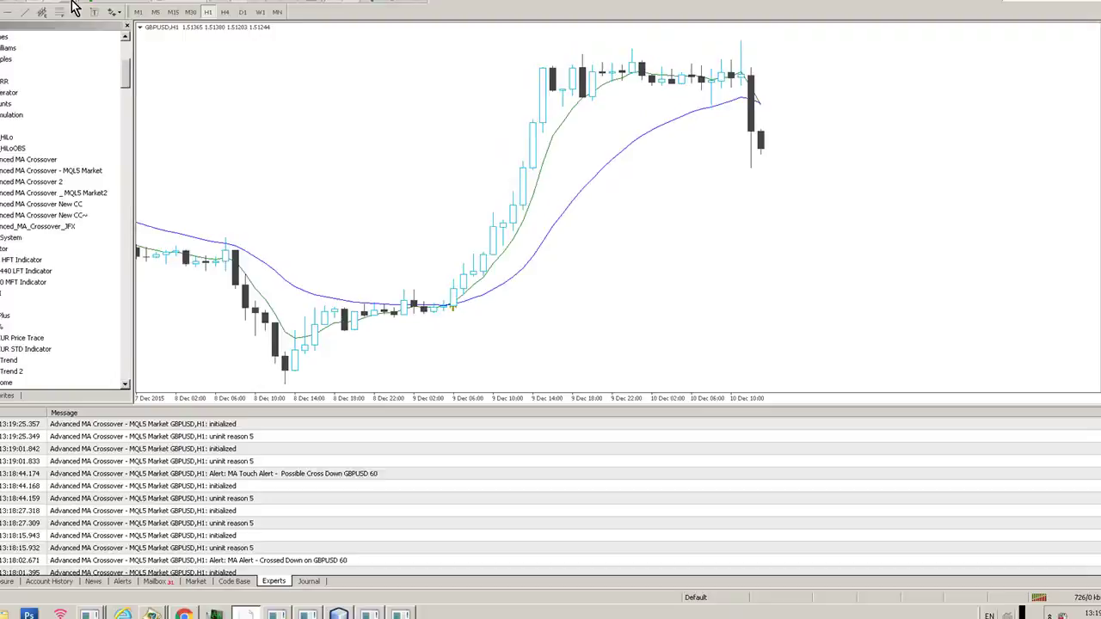
# Enable email sending on the Email tab of Tools > Options and save.
pyautogui.click(111, 16)
pyautogui.click(128, 92)
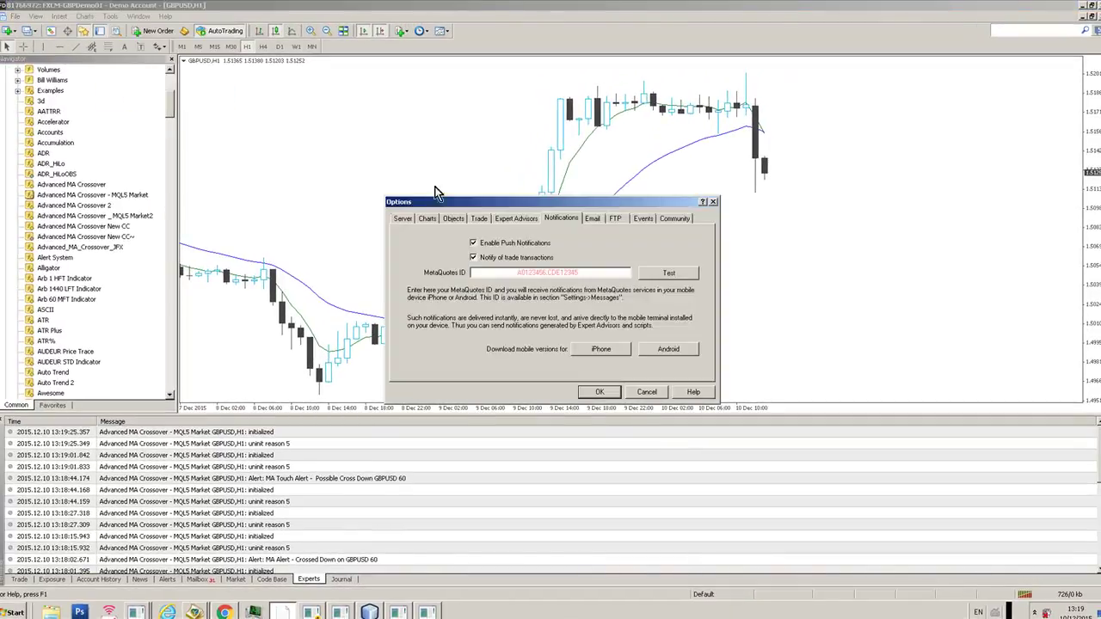
pyautogui.click(592, 218)
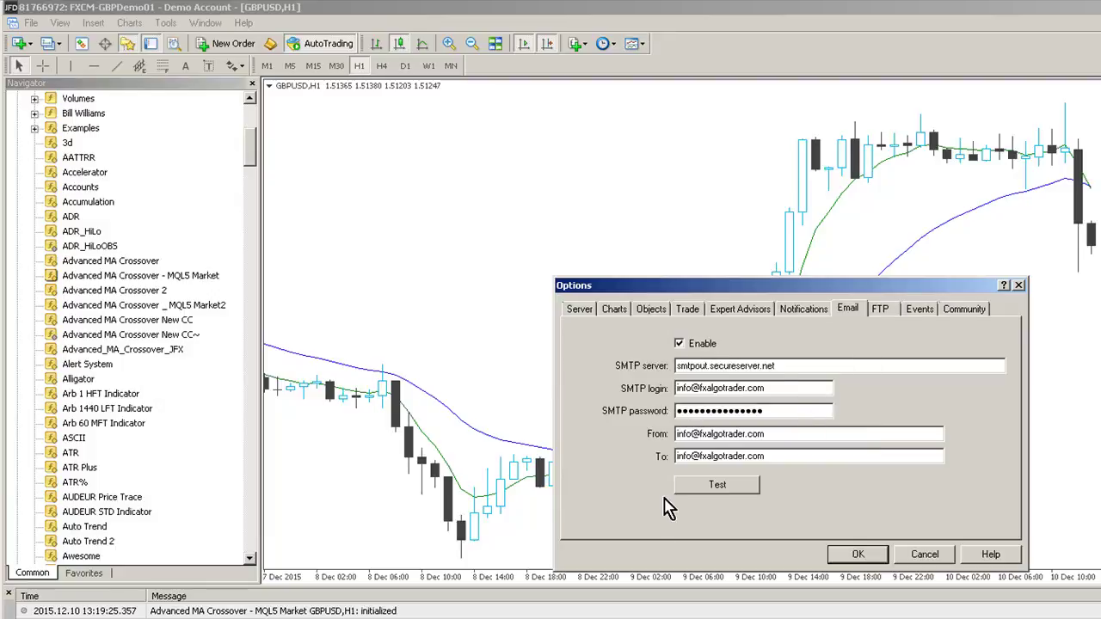
pyautogui.click(679, 343)
pyautogui.click(857, 555)
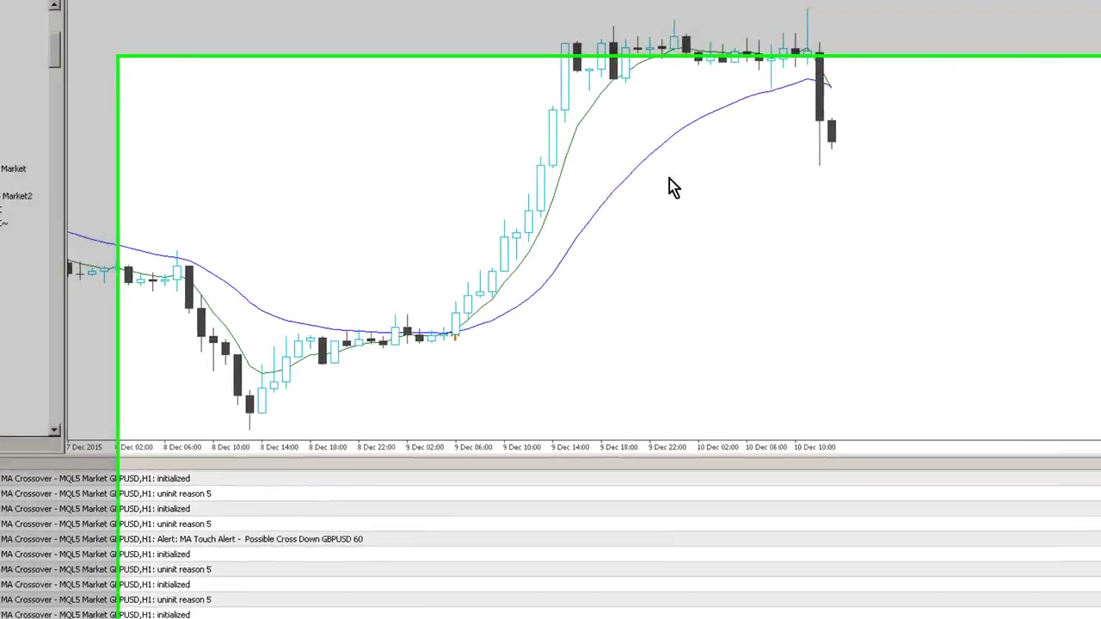
# Change the Advanced MA Crossover's Reset Alert Counter after x minutes from 1 to 60 and apply it.
pyautogui.rightClick(915, 272)
pyautogui.click(544, 184)
pyautogui.doubleClick(540, 156)
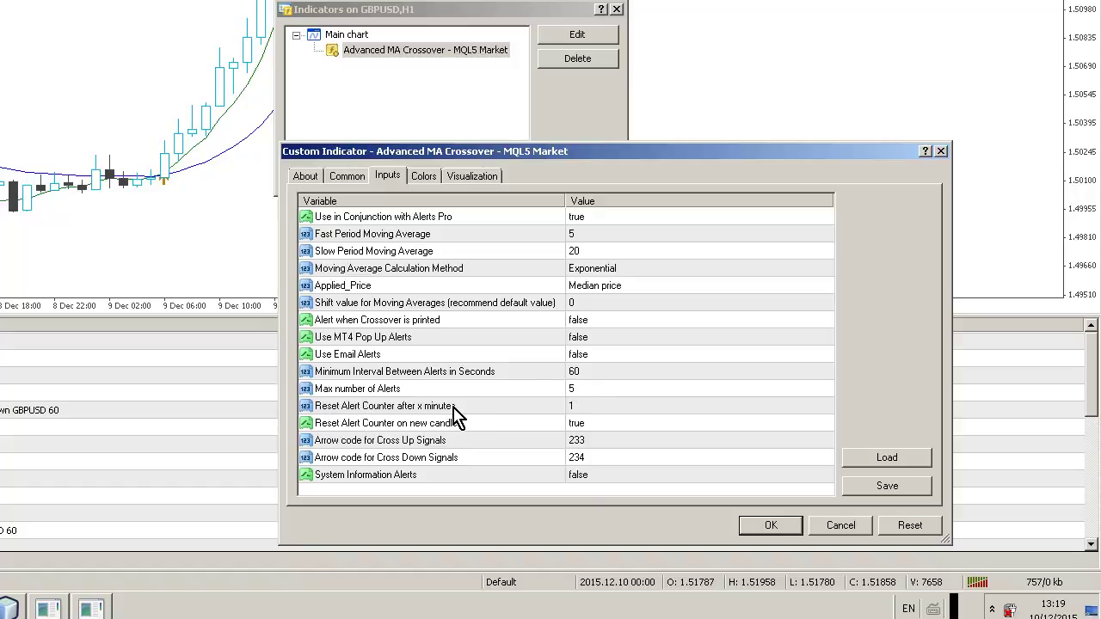
pyautogui.doubleClick(575, 407)
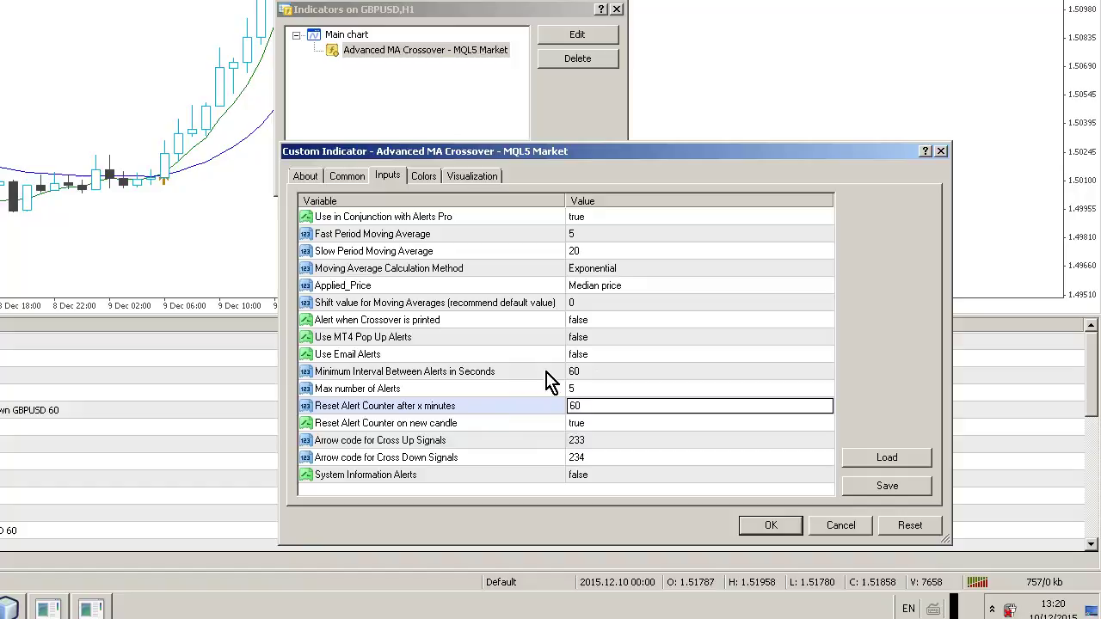
pyautogui.doubleClick(592, 441)
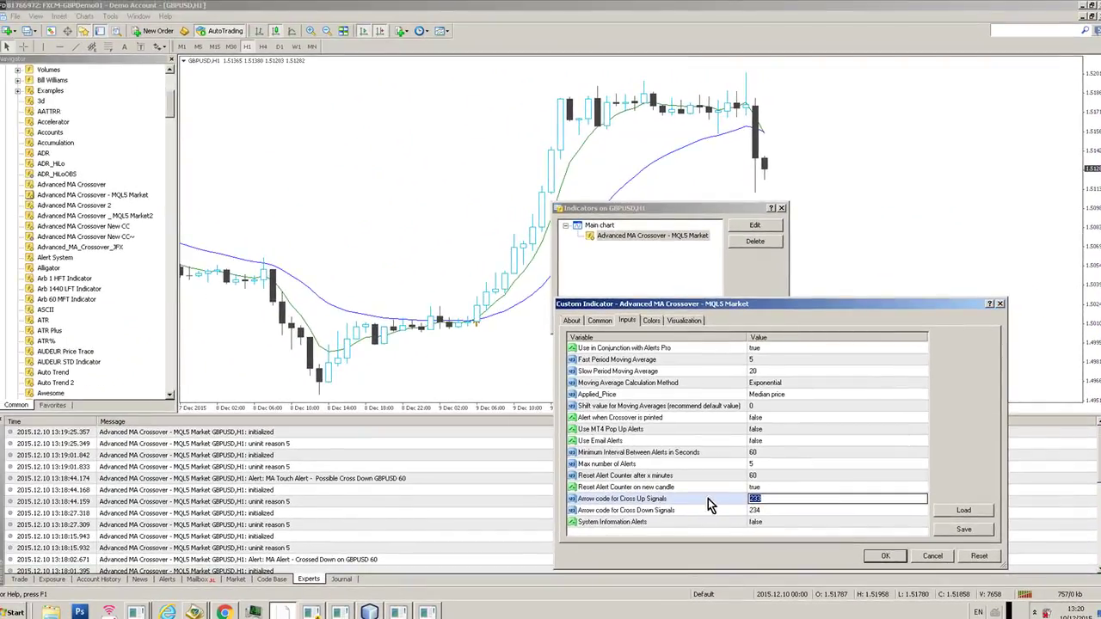
pyautogui.click(889, 558)
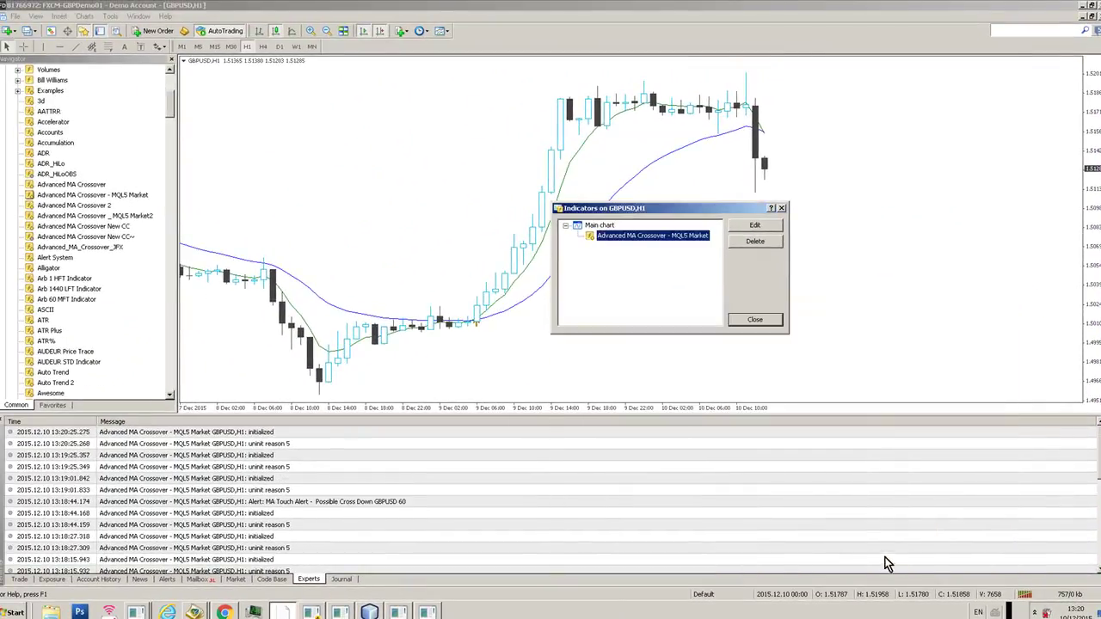
pyautogui.click(747, 323)
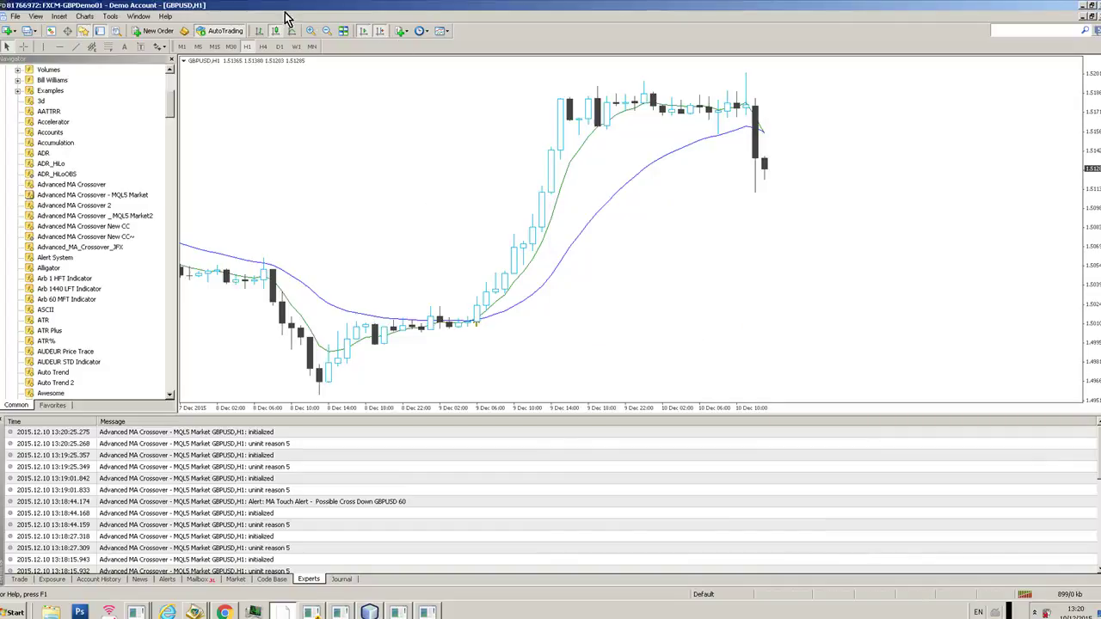
pyautogui.click(165, 17)
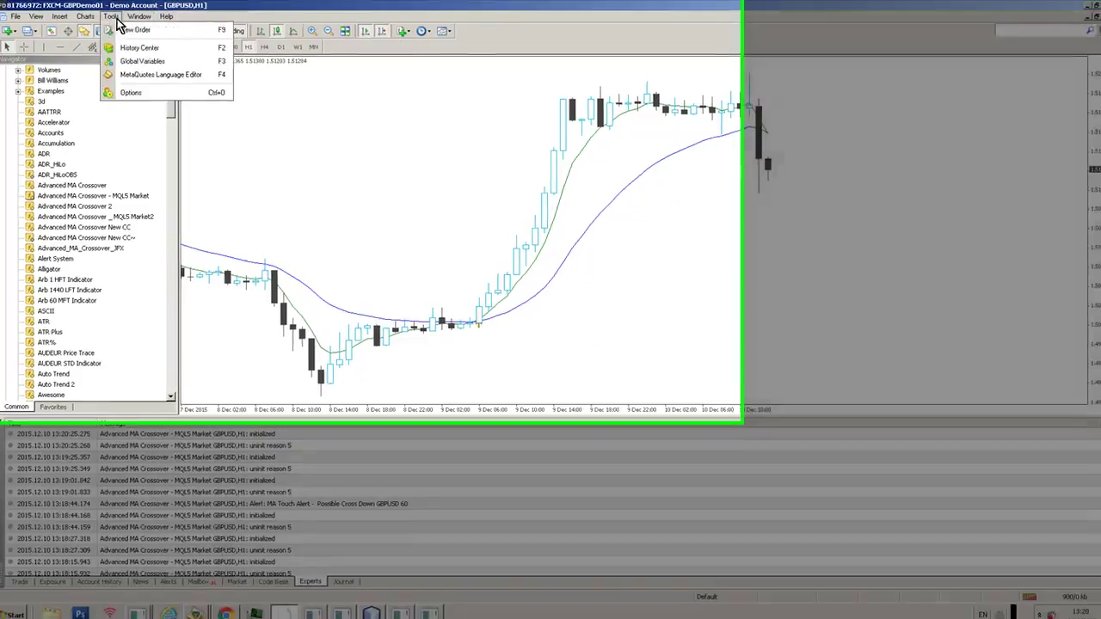
pyautogui.click(258, 82)
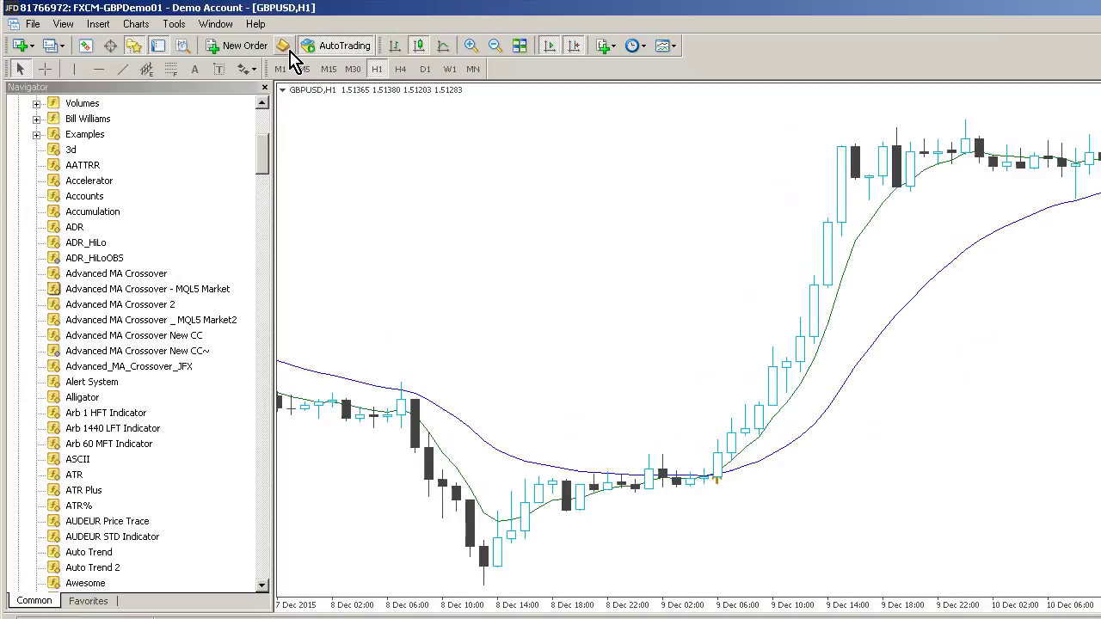
# In MetaEditor, close RSI Alerts+ JFX saving changes, then close Daily Pivots V3 JFX.mq4.
pyautogui.click(284, 46)
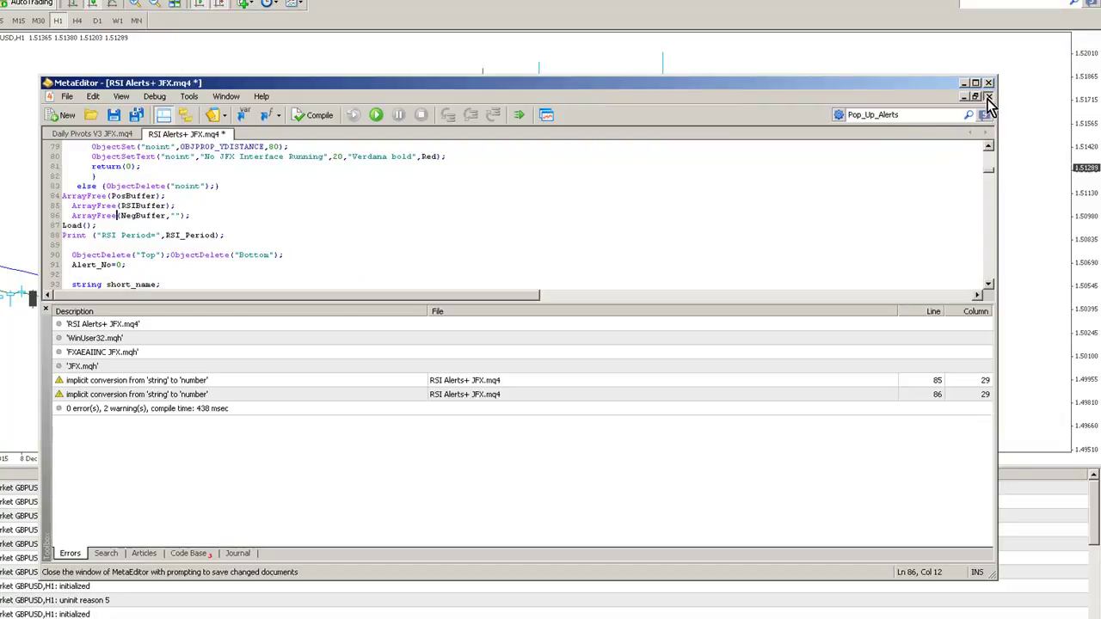
pyautogui.click(989, 98)
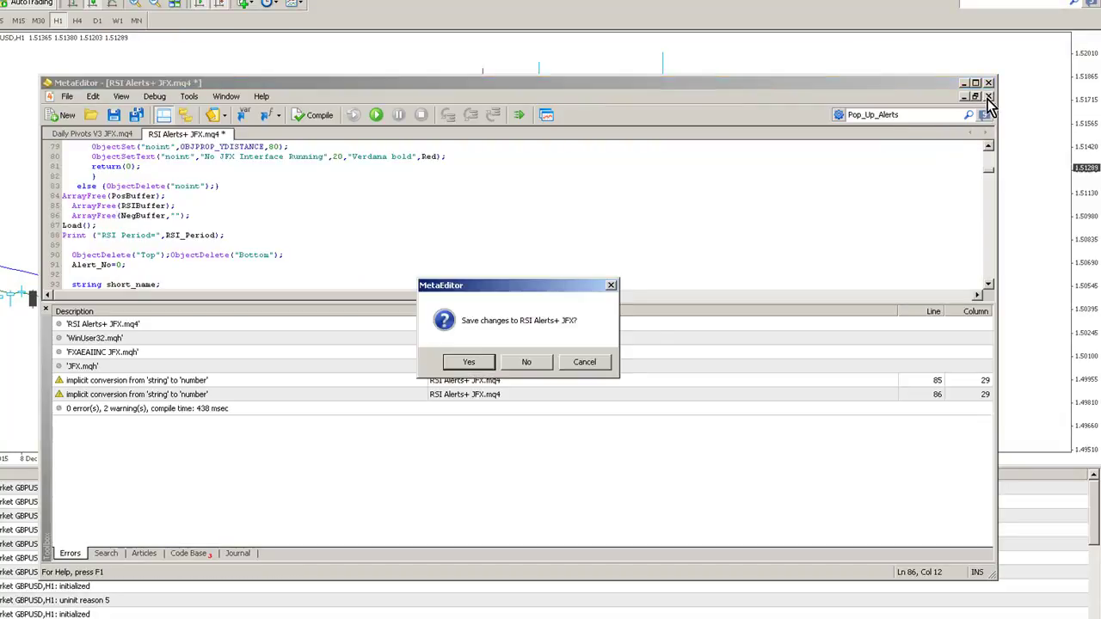
pyautogui.click(469, 363)
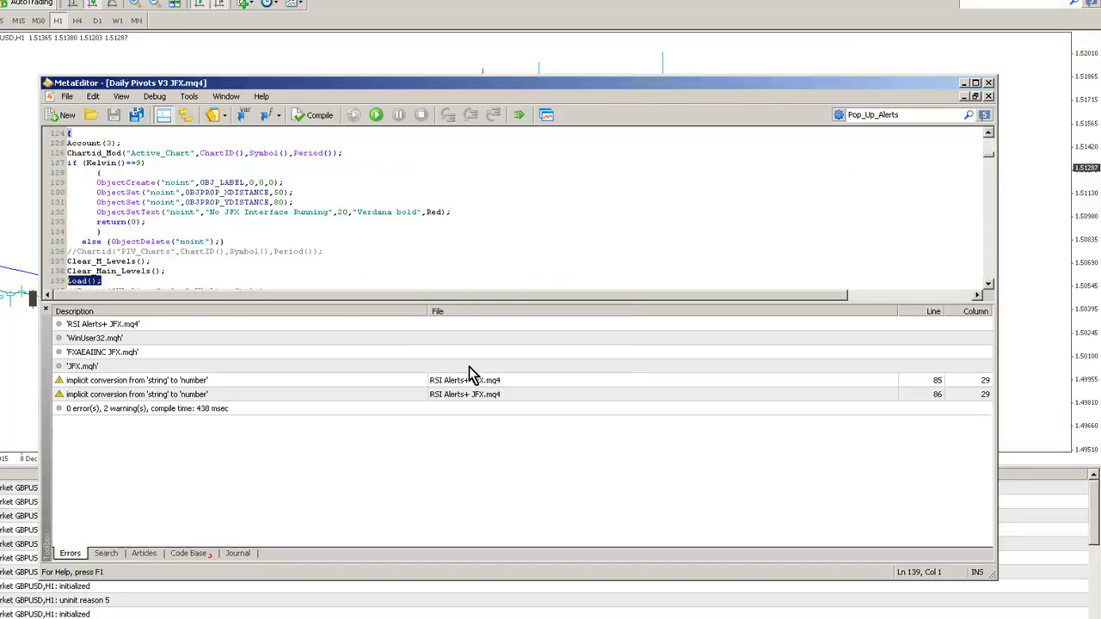
pyautogui.click(989, 96)
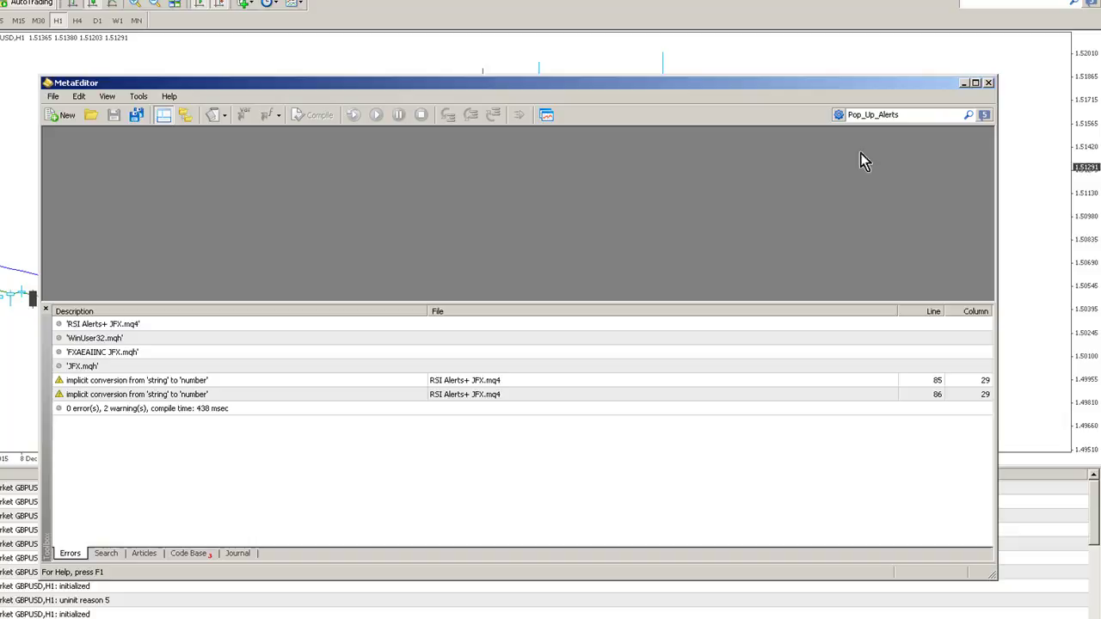
# Hide the Toolbox and search the MQL4 Reference index for 'wind' to view the Wingdings topic.
pyautogui.click(47, 307)
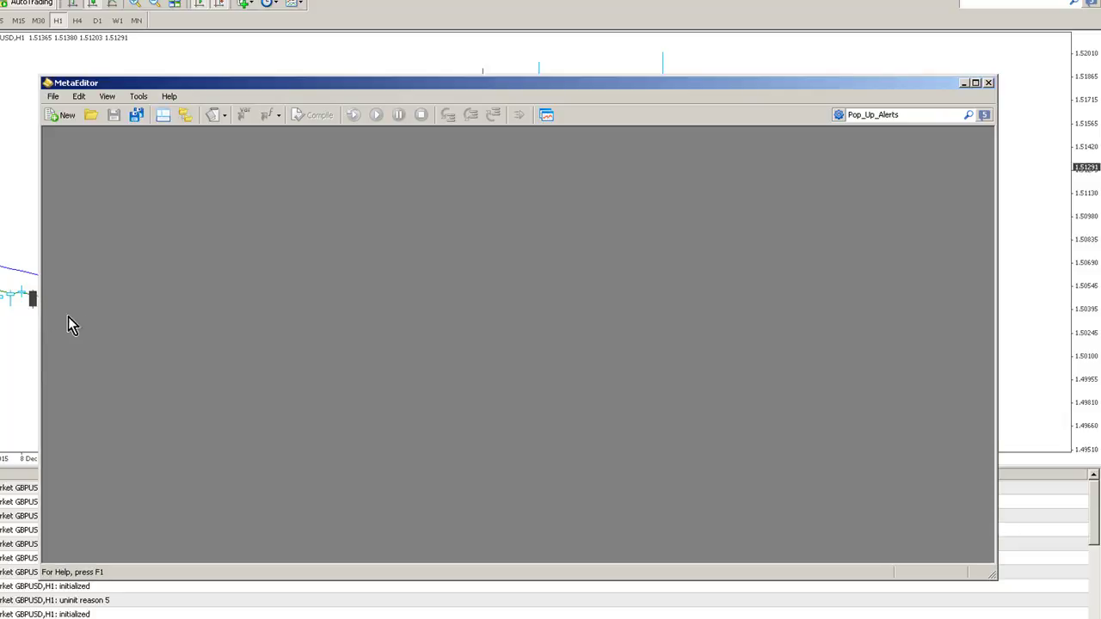
pyautogui.click(169, 98)
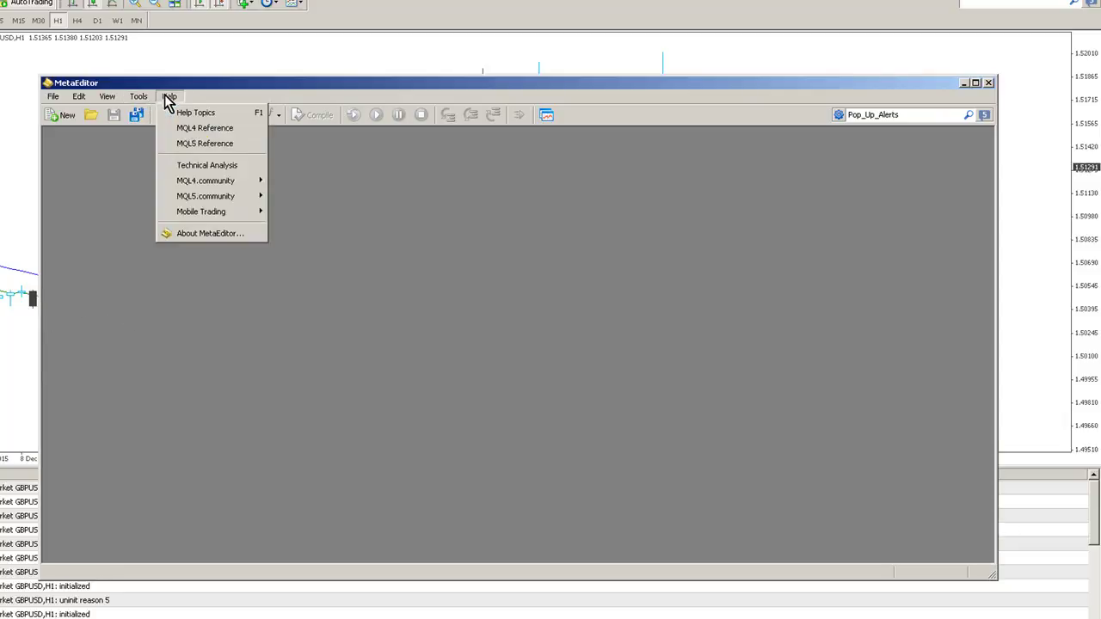
pyautogui.click(194, 128)
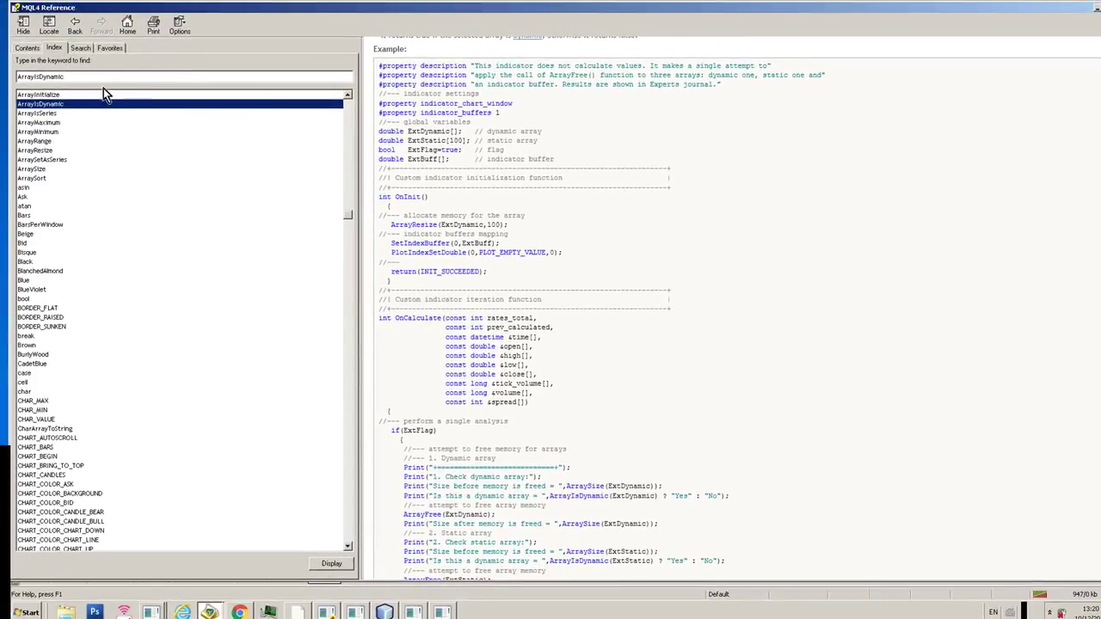
pyautogui.moveTo(88, 76); pyautogui.dragTo(2, 79)
pyautogui.write('wind')
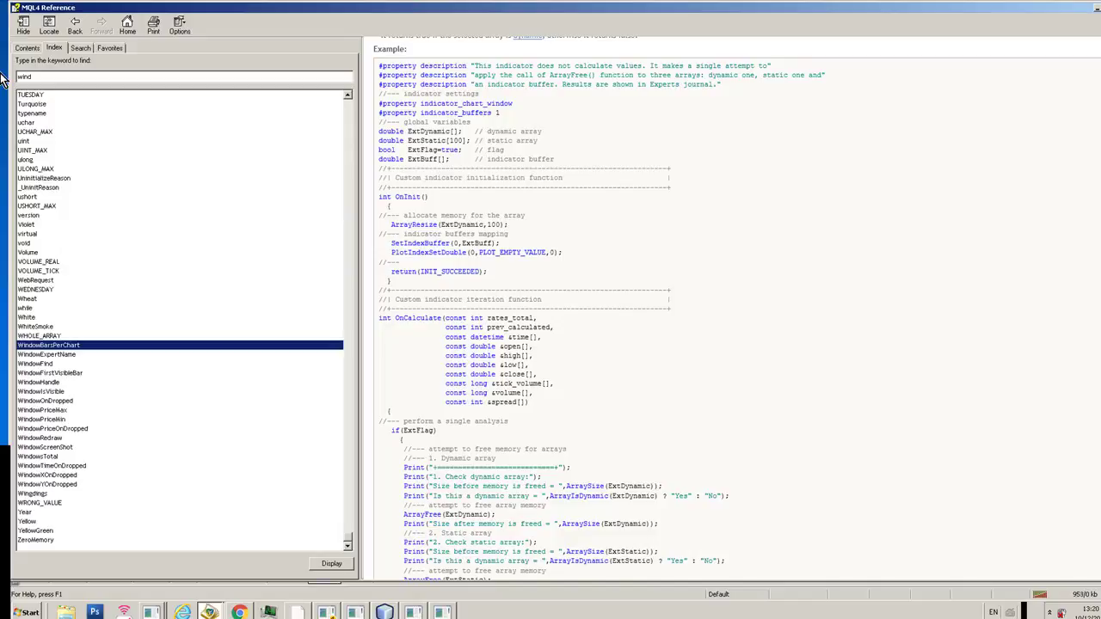
pyautogui.doubleClick(37, 495)
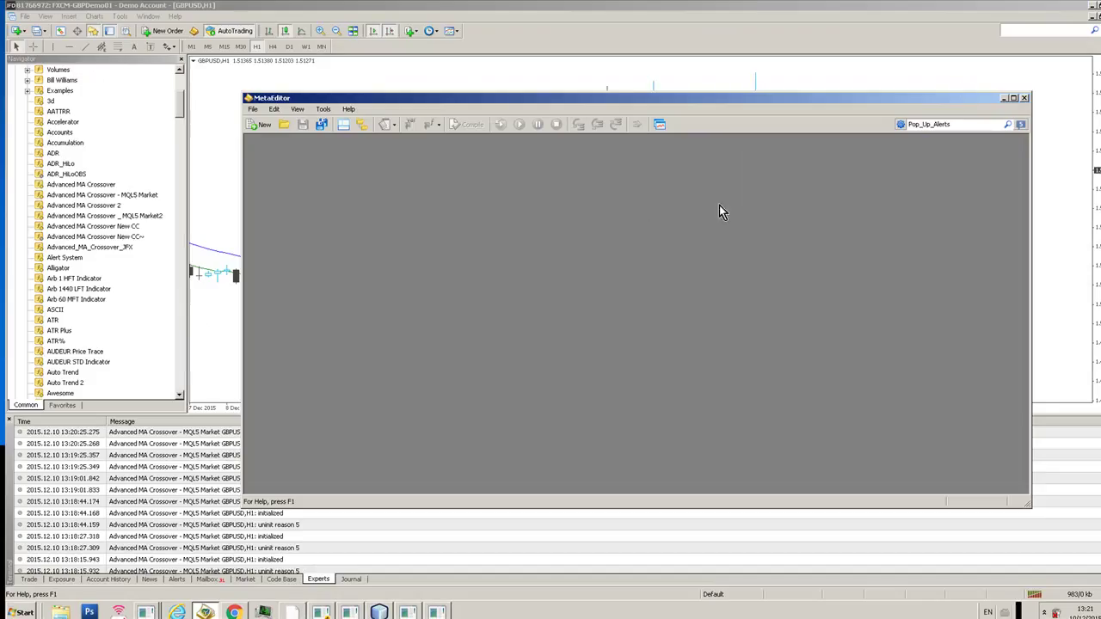
# Back on the chart, set the Advanced MA Crossover's System Information Alerts to true.
pyautogui.click(1025, 99)
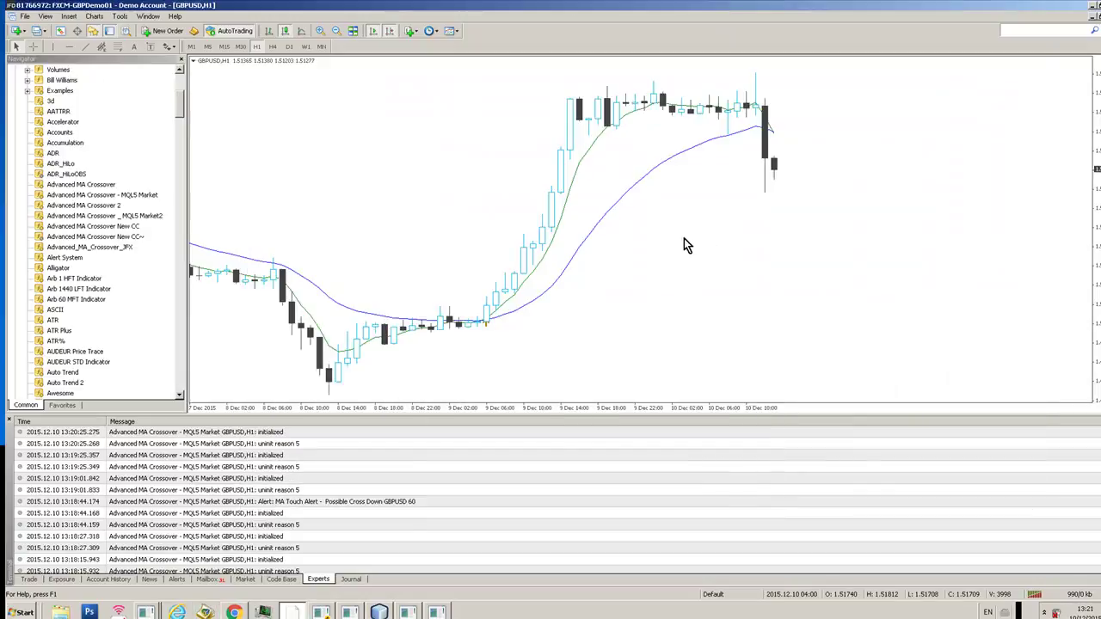
pyautogui.rightClick(633, 175)
pyautogui.click(706, 241)
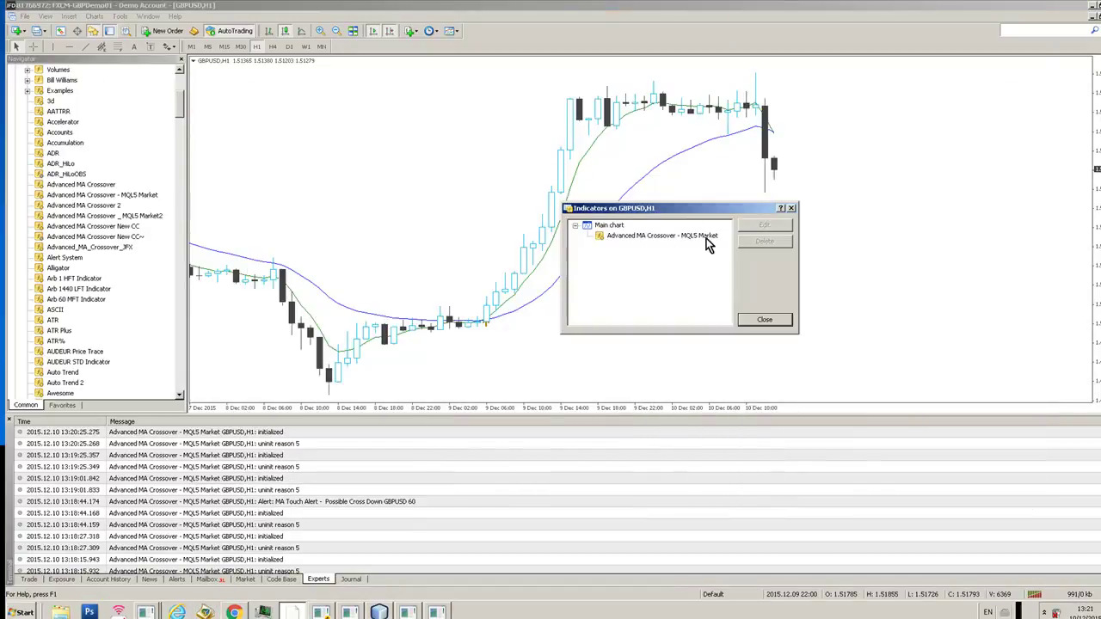
pyautogui.doubleClick(690, 237)
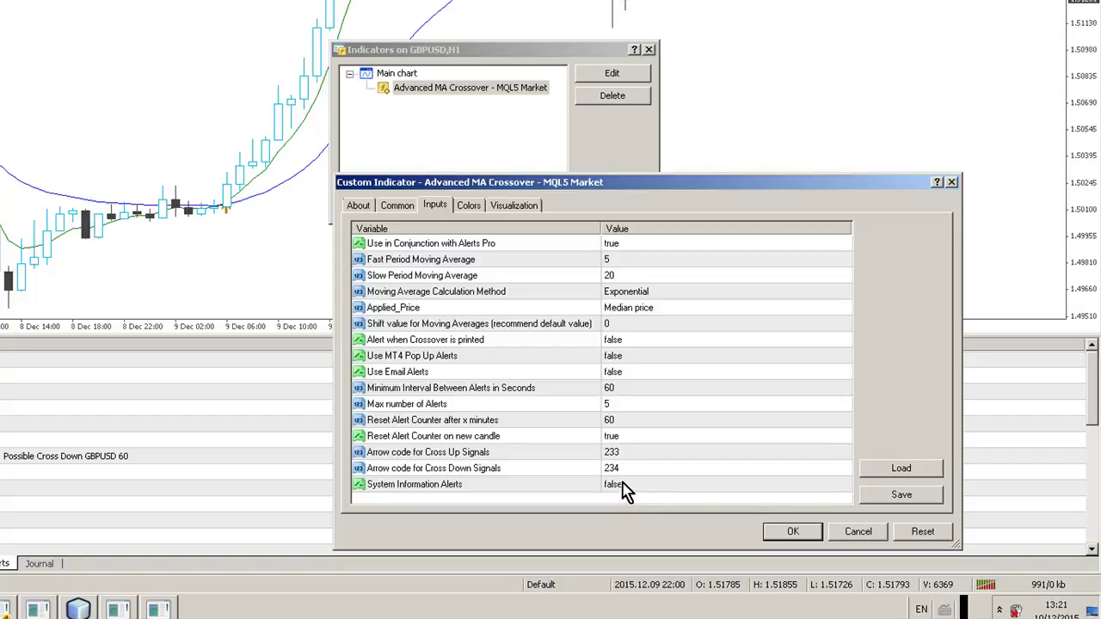
pyautogui.click(625, 490)
pyautogui.click(625, 489)
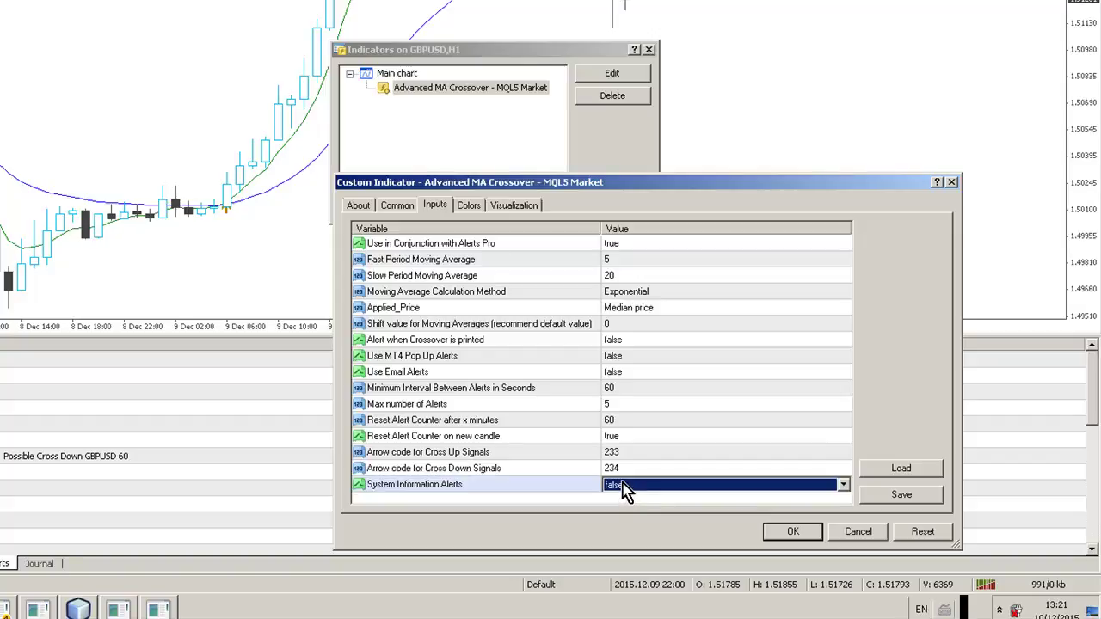
pyautogui.click(626, 490)
pyautogui.click(626, 511)
# Set Use in Conjunction with Alerts Pro to false and review the alert setting rows.
pyautogui.click(628, 246)
pyautogui.click(628, 246)
pyautogui.click(630, 272)
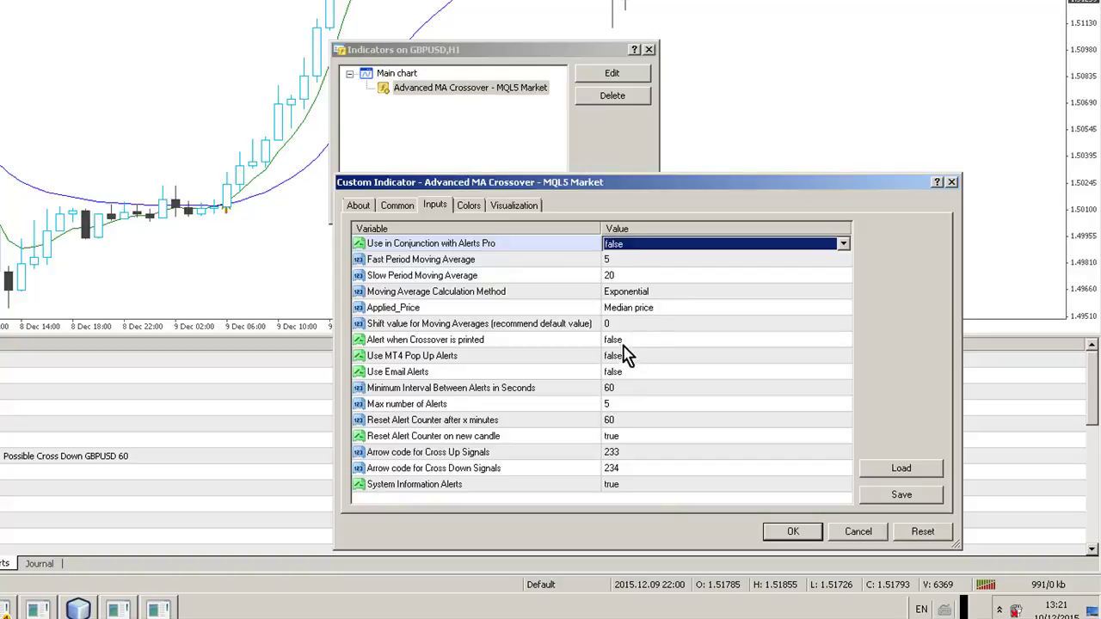
pyautogui.click(621, 437)
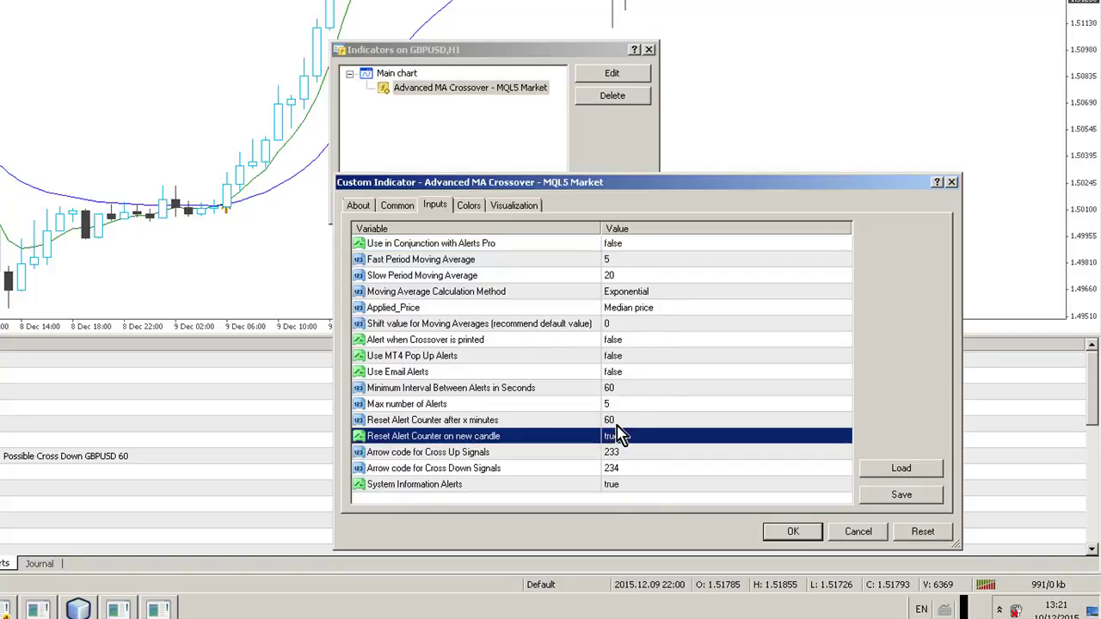
pyautogui.moveTo(621, 436); pyautogui.dragTo(616, 275)
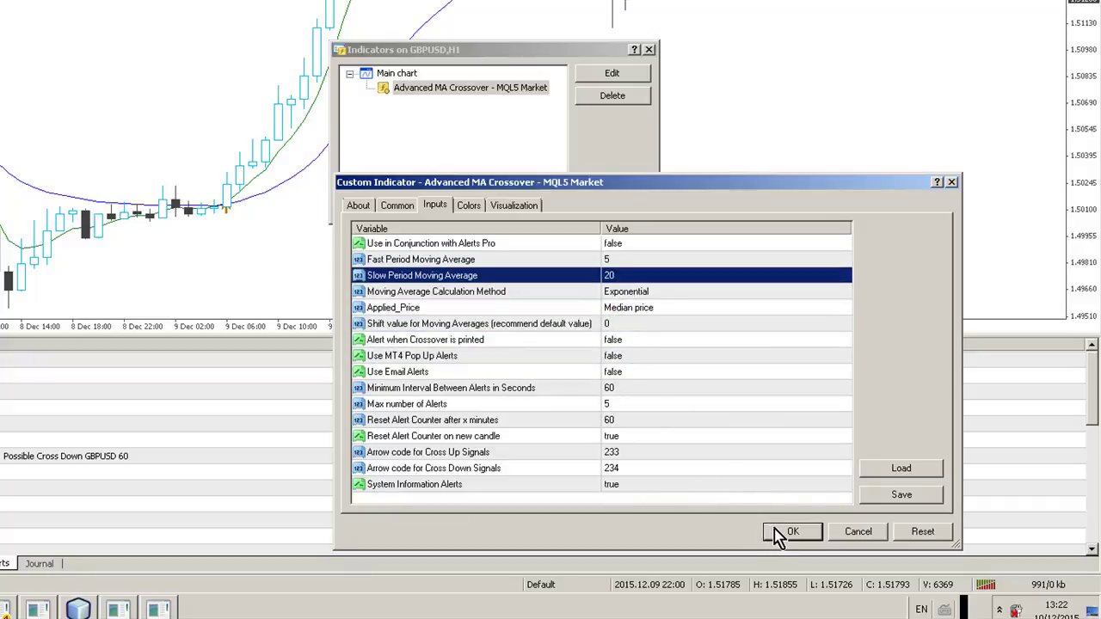